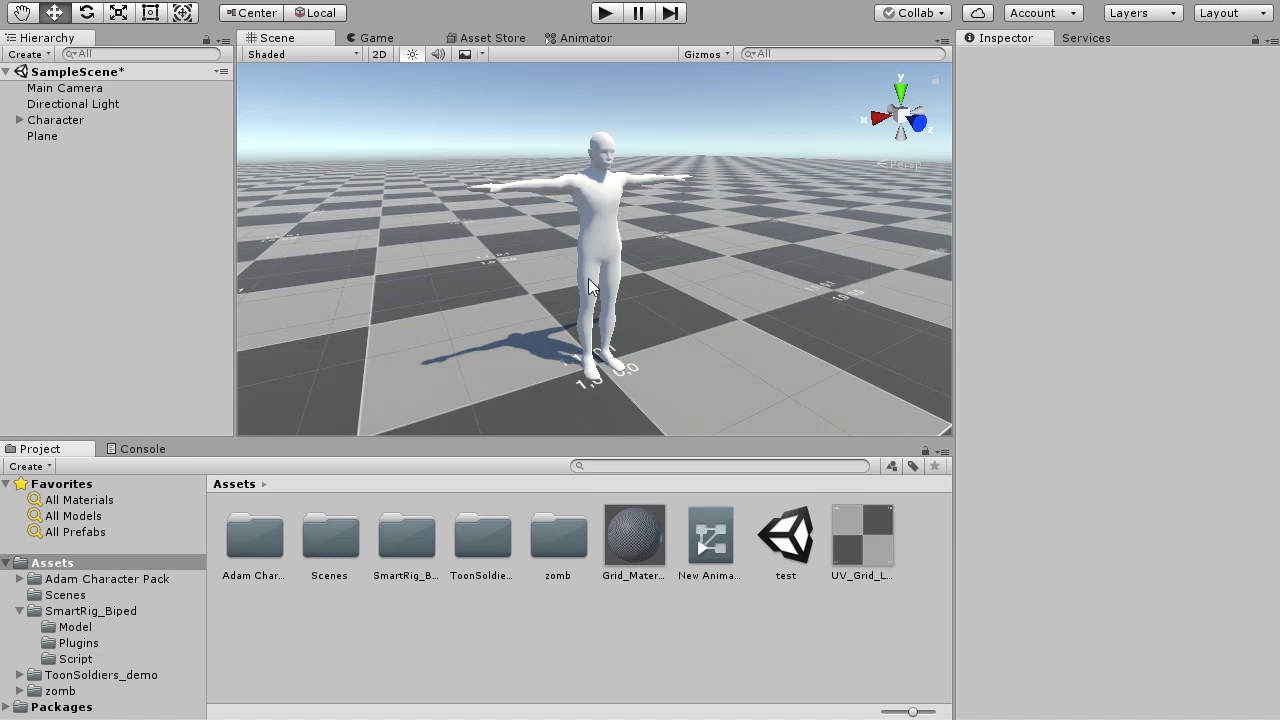
Orbit around the character, inspect Character's Animator, Smart Rig Biped and Simple Controller, and enter Play mode.
left_click_drag(588, 241, 427, 237, "alt")
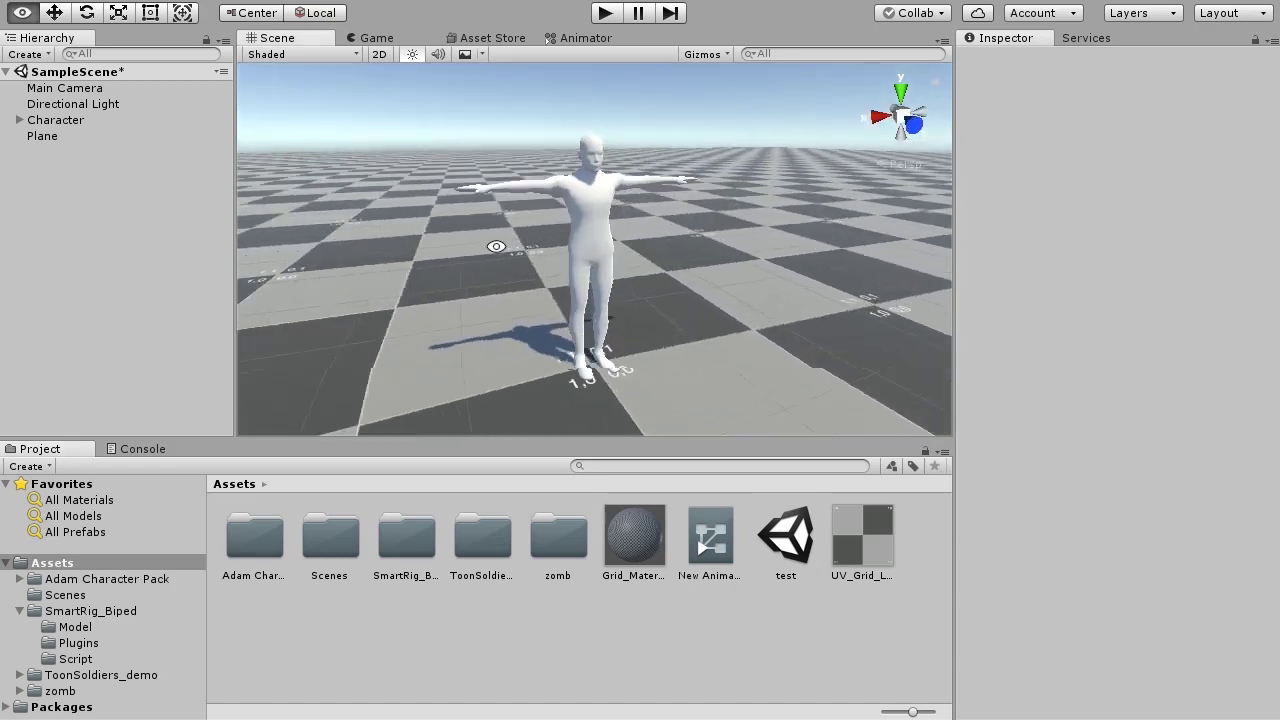
left_click_drag(427, 237, 606, 274, "alt")
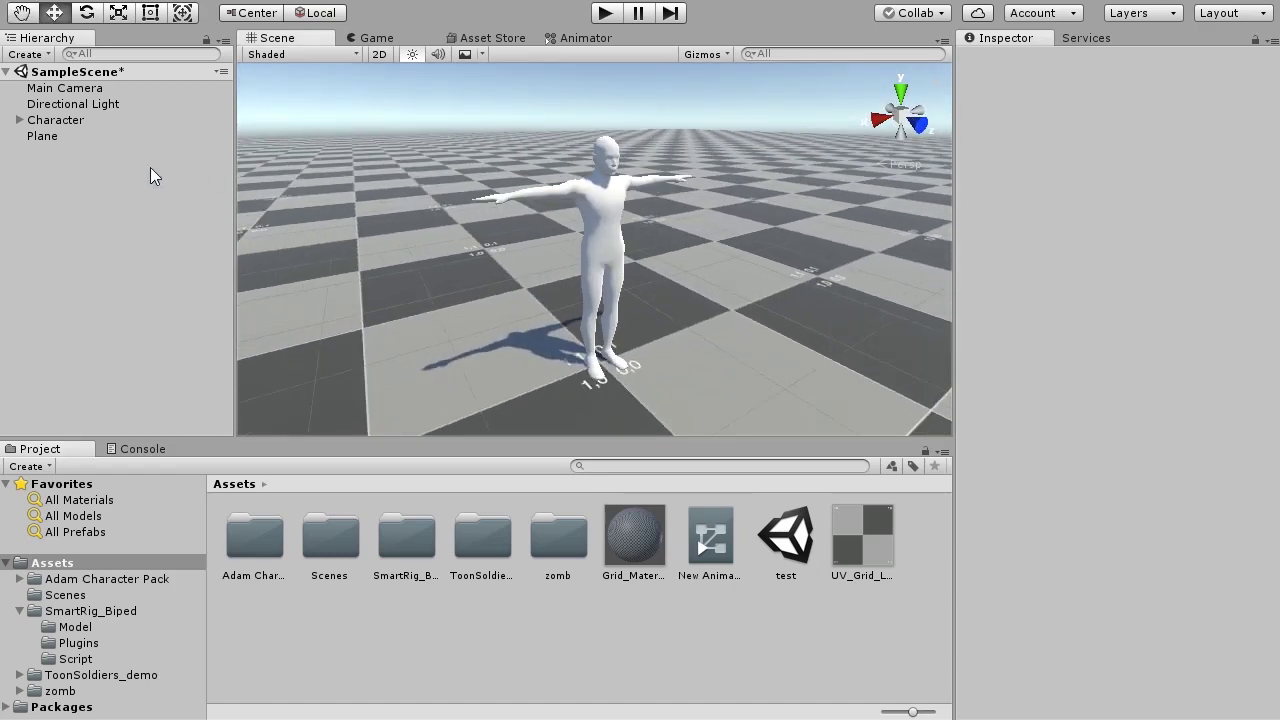
left_click(61, 119)
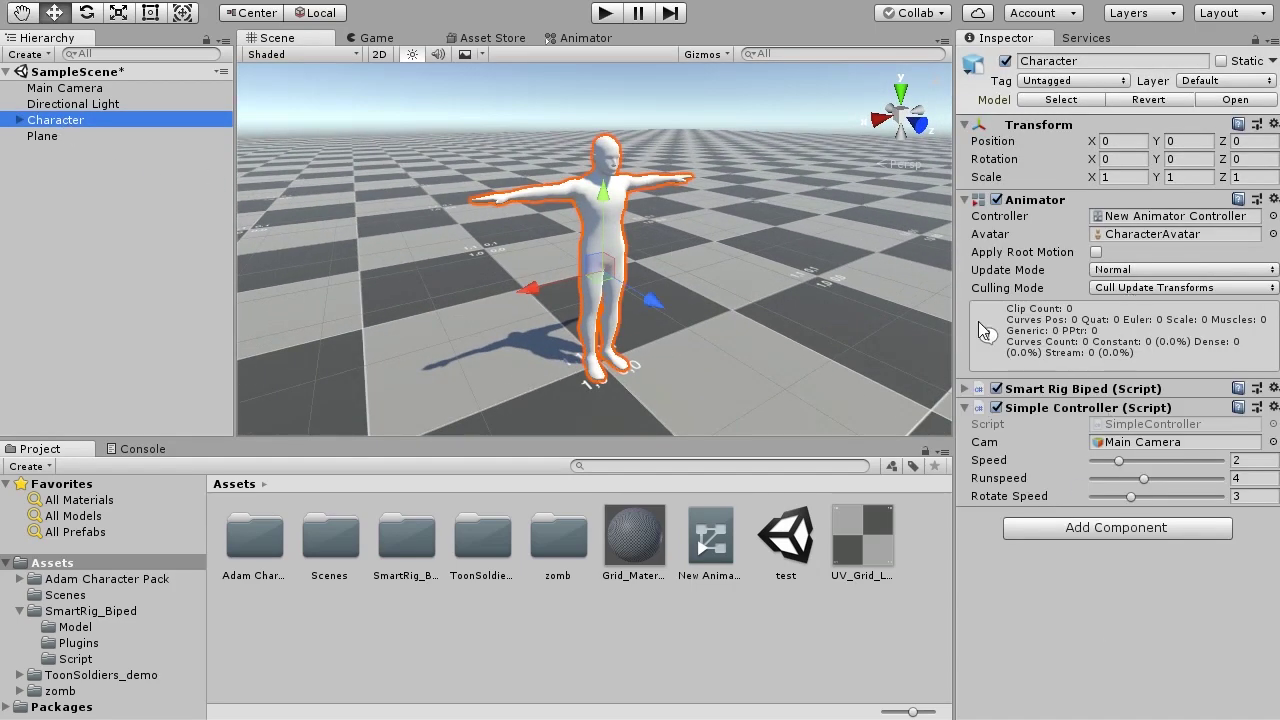
left_click(605, 12)
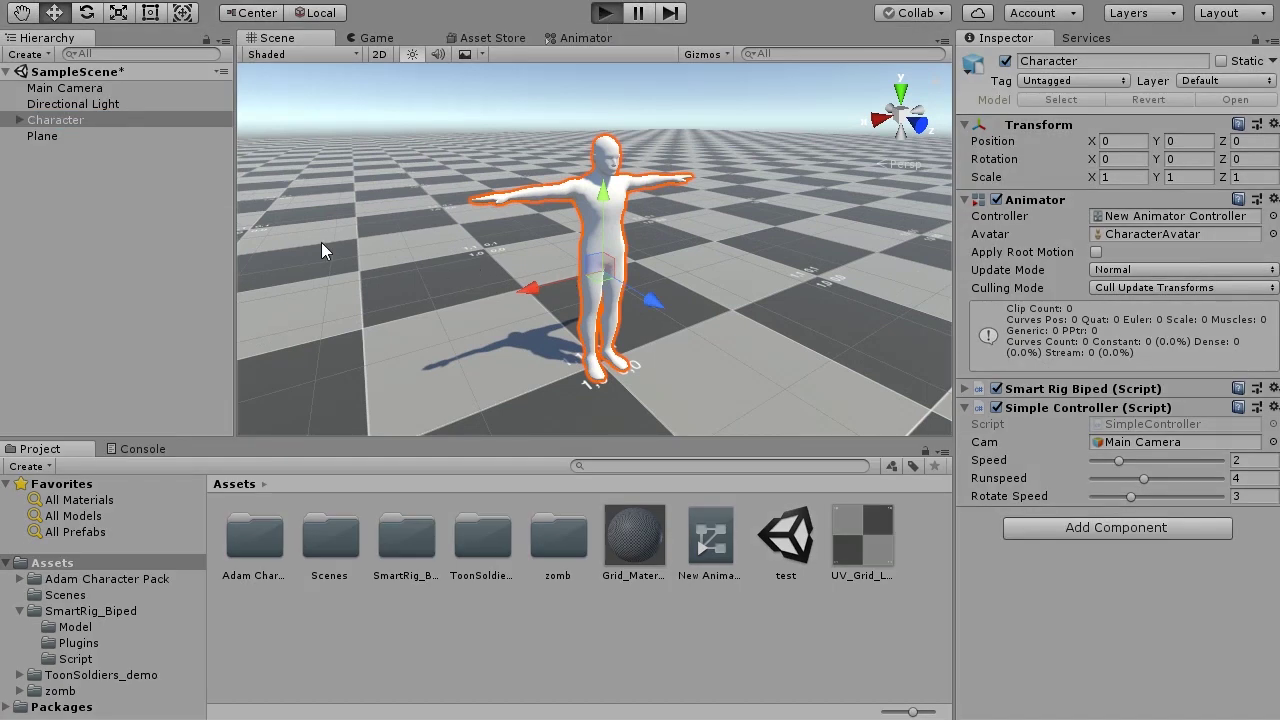
Walk and turn the character around the plane with WASD, then disable the Smart Rig Biped component.
key("w")
key("a")
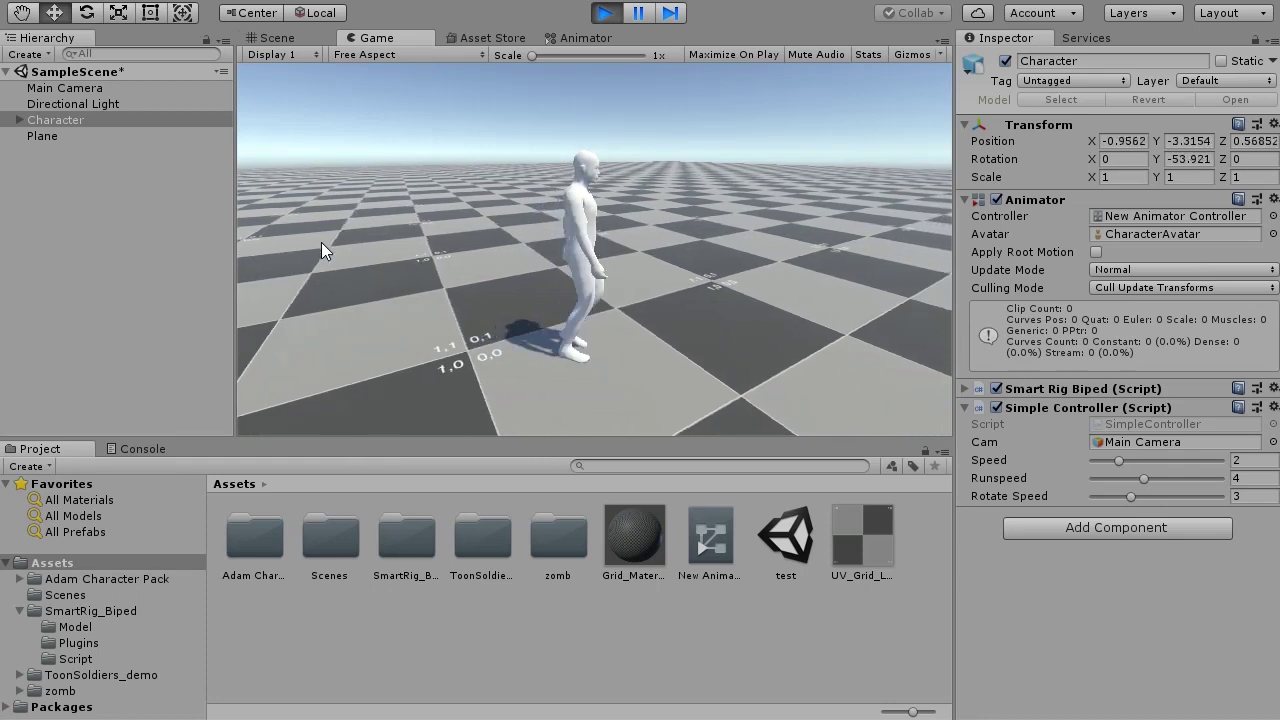
key("s")
key("d")
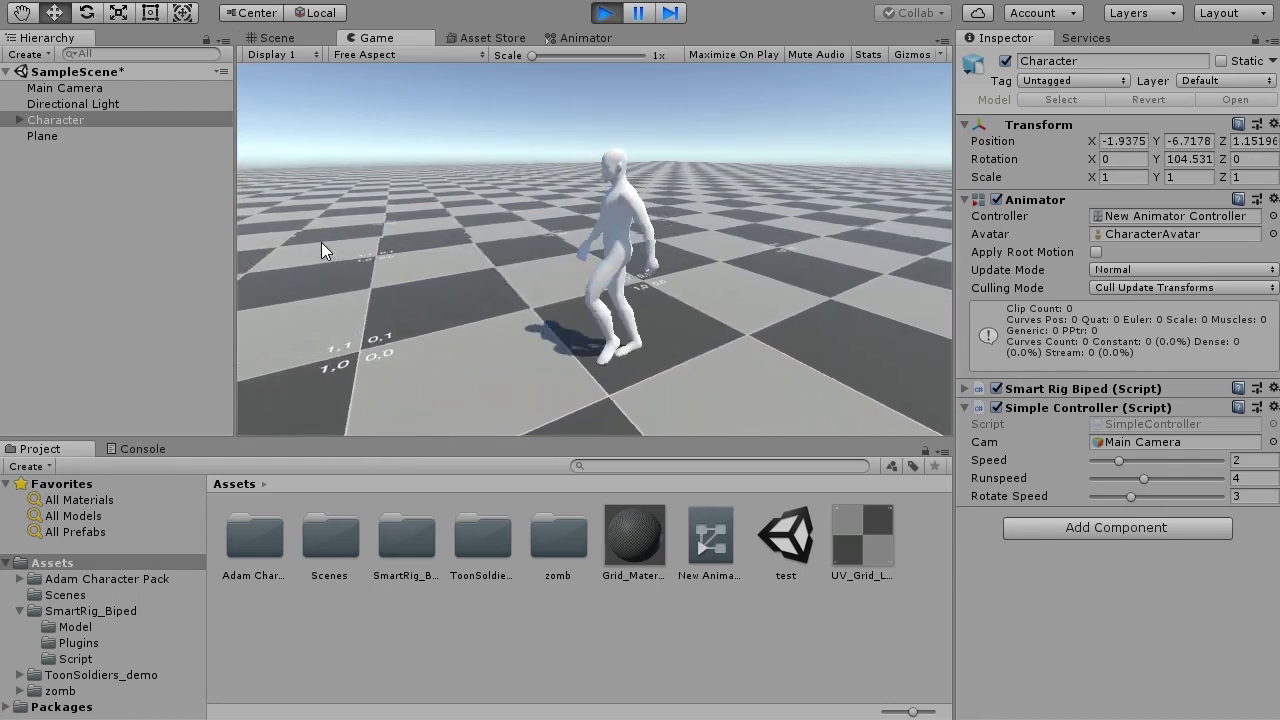
key("d")
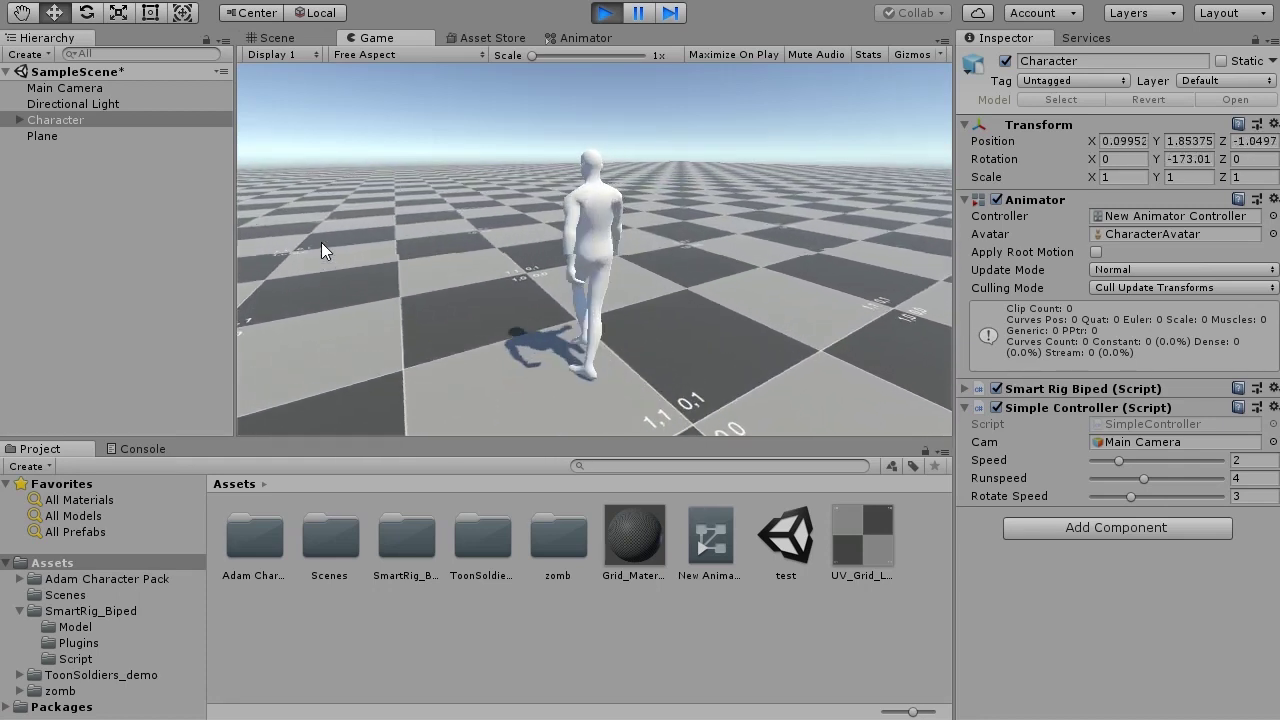
key("w")
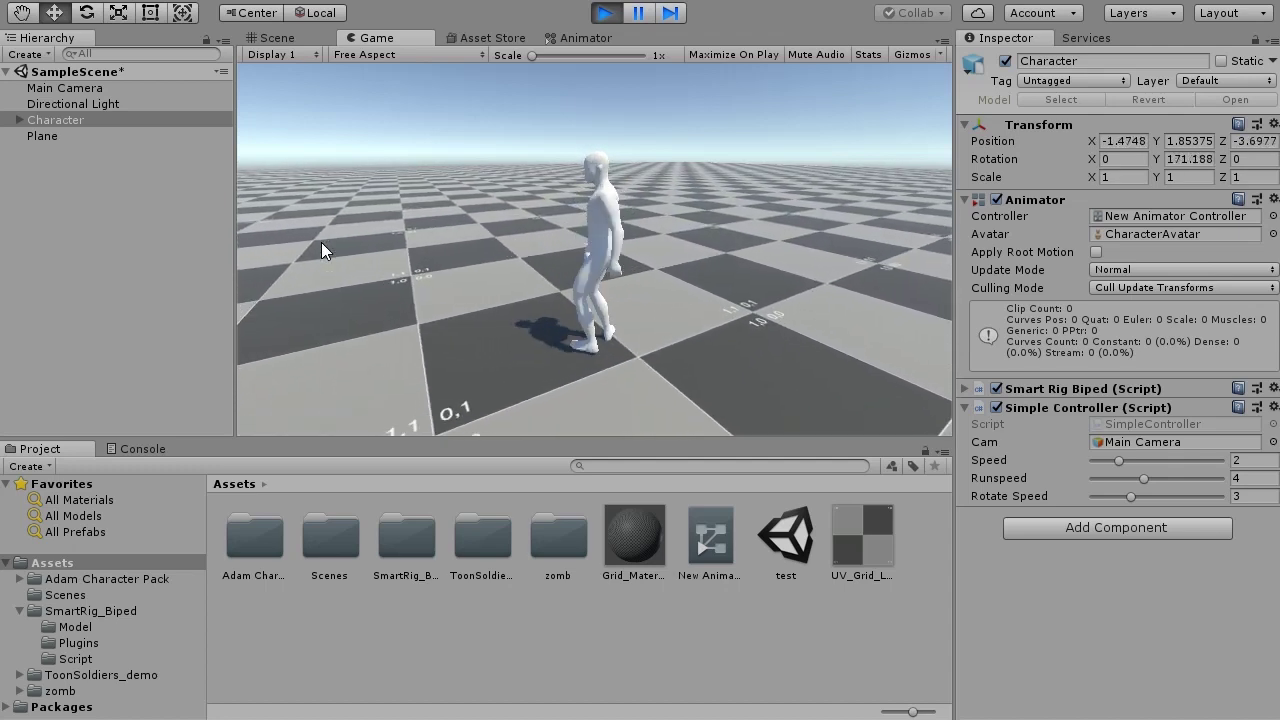
key("s")
key("s")
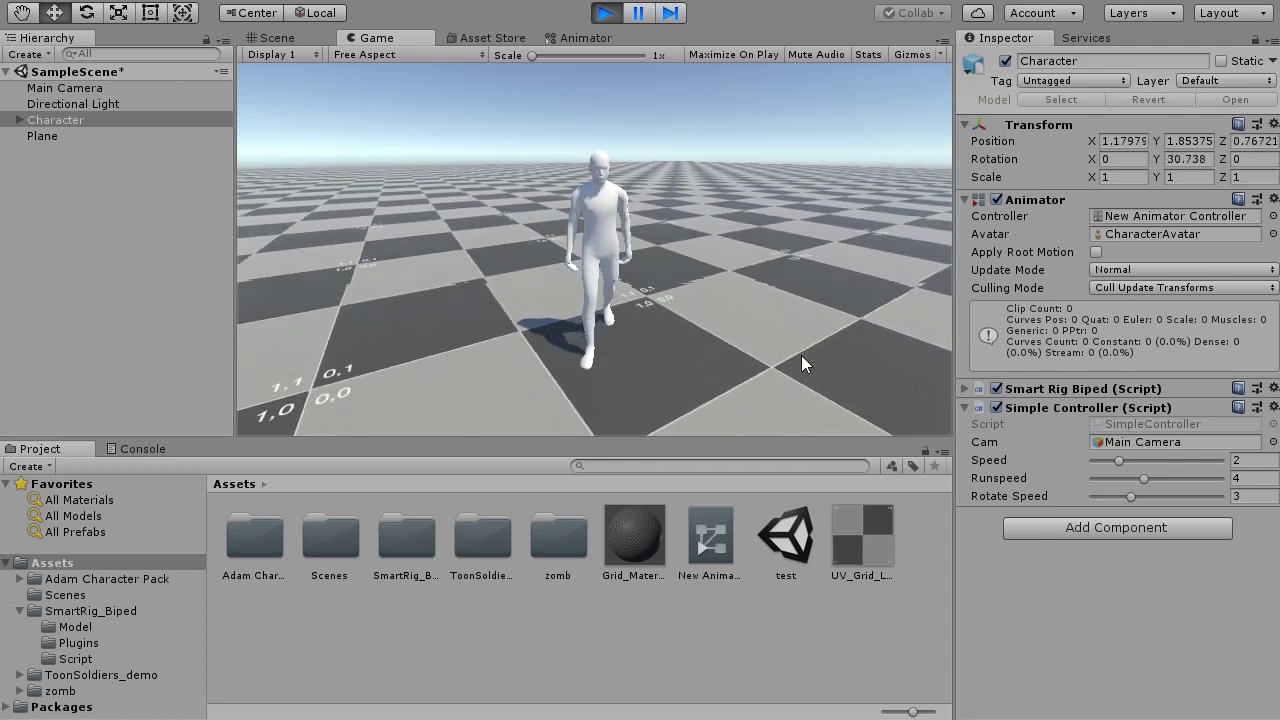
key("d")
key("w")
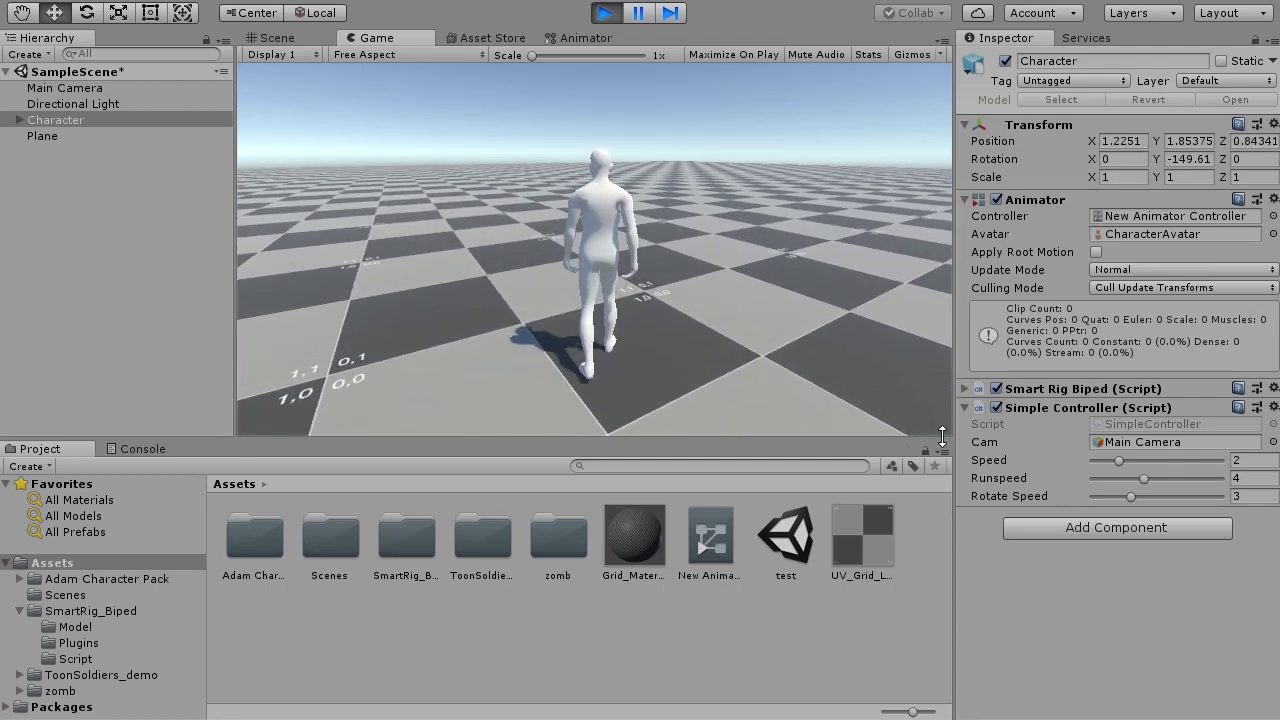
left_click(996, 388)
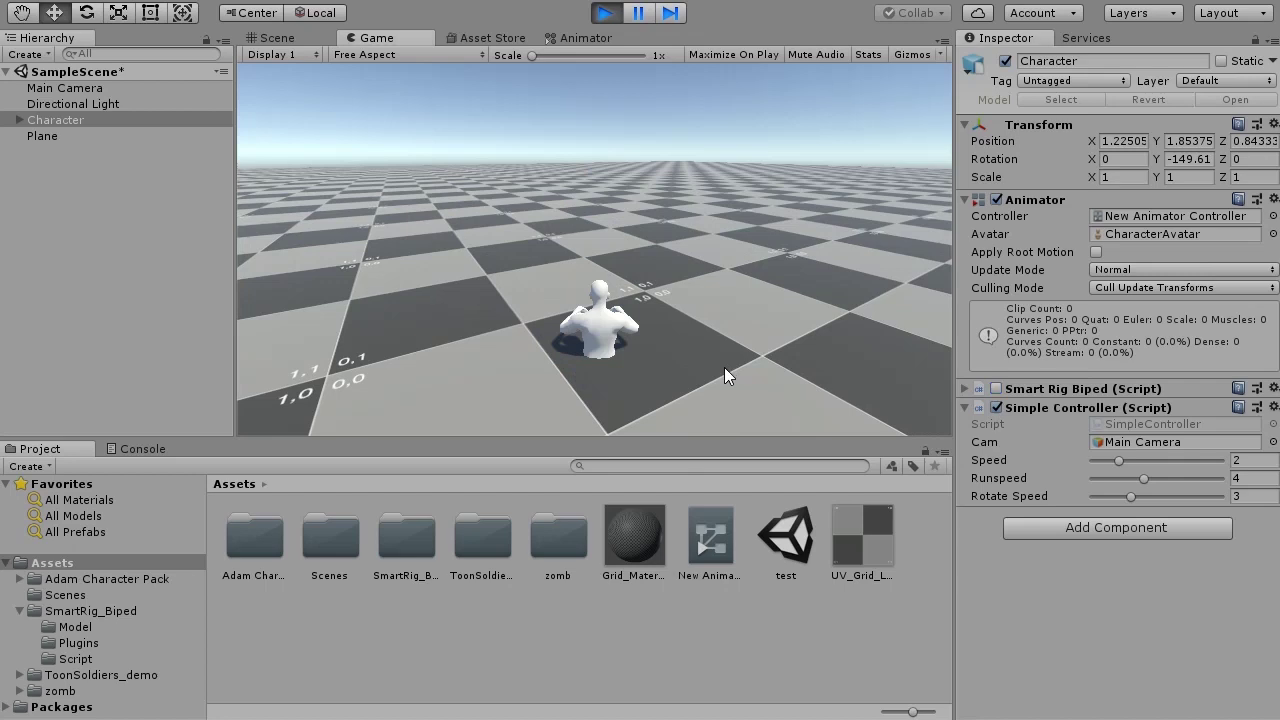
Move the character with the rig disabled, then re-enable Smart Rig Biped.
key("w")
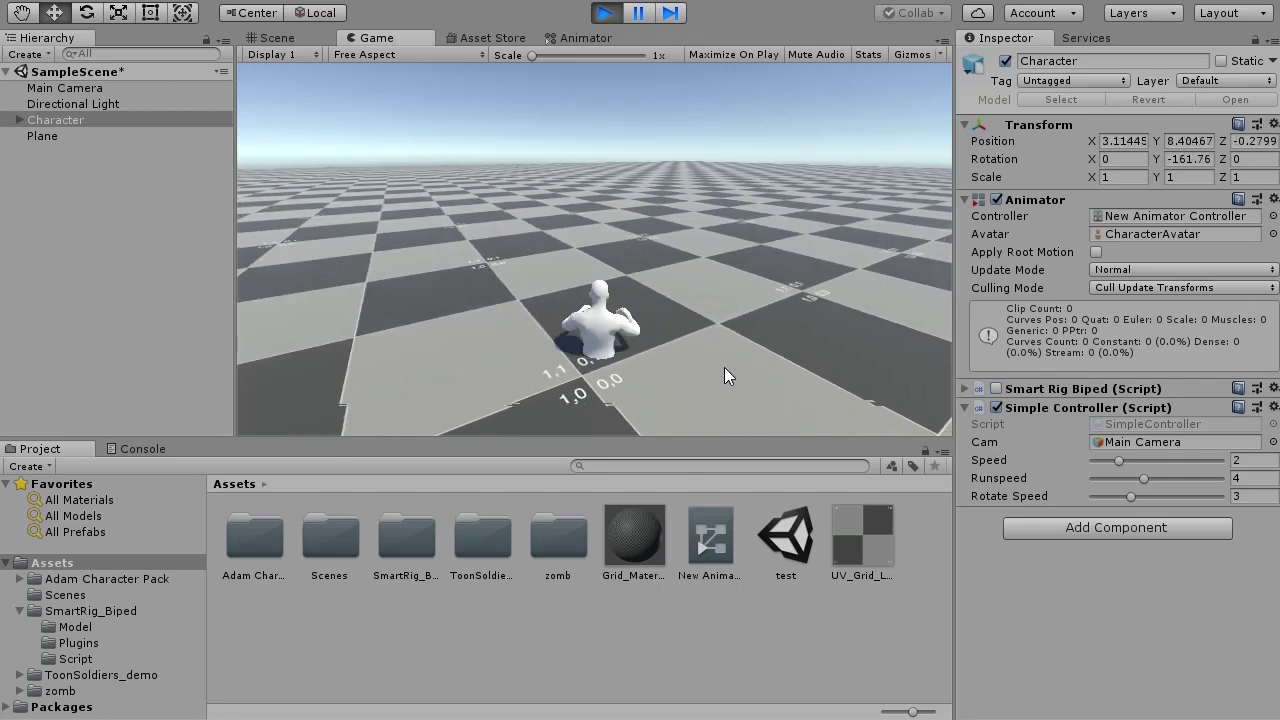
key("w")
key("w")
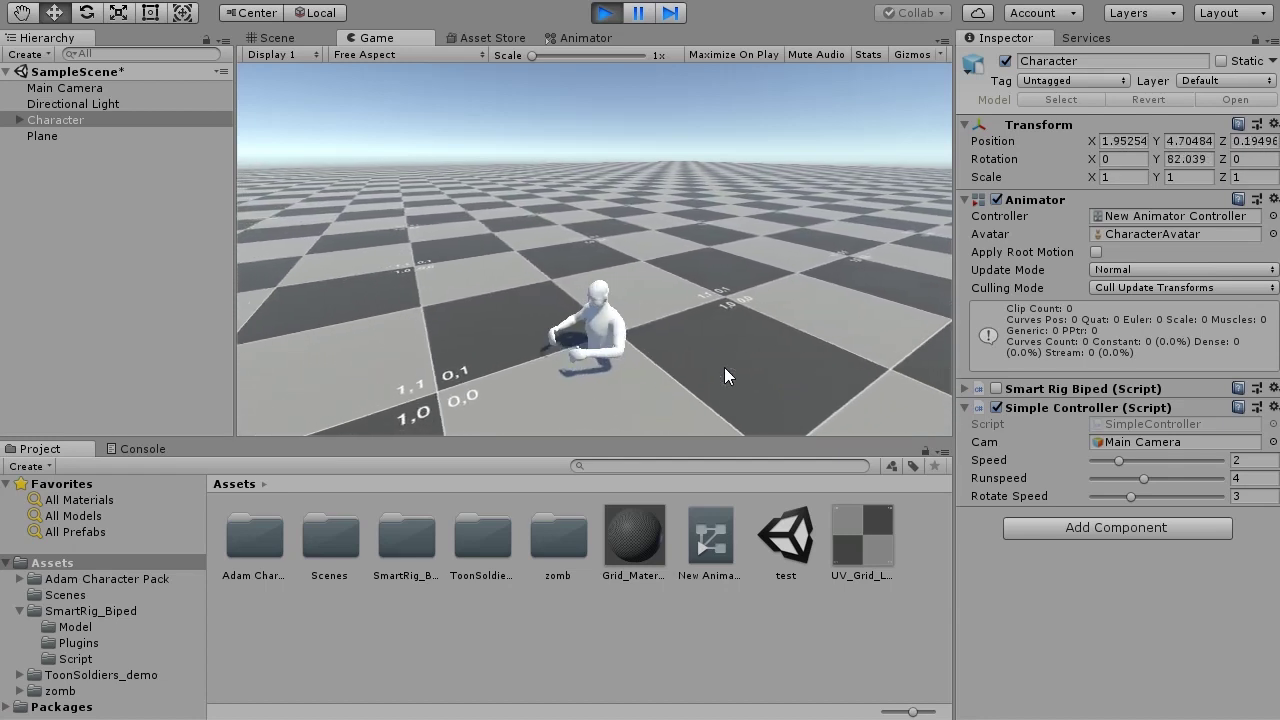
key("w")
key("w")
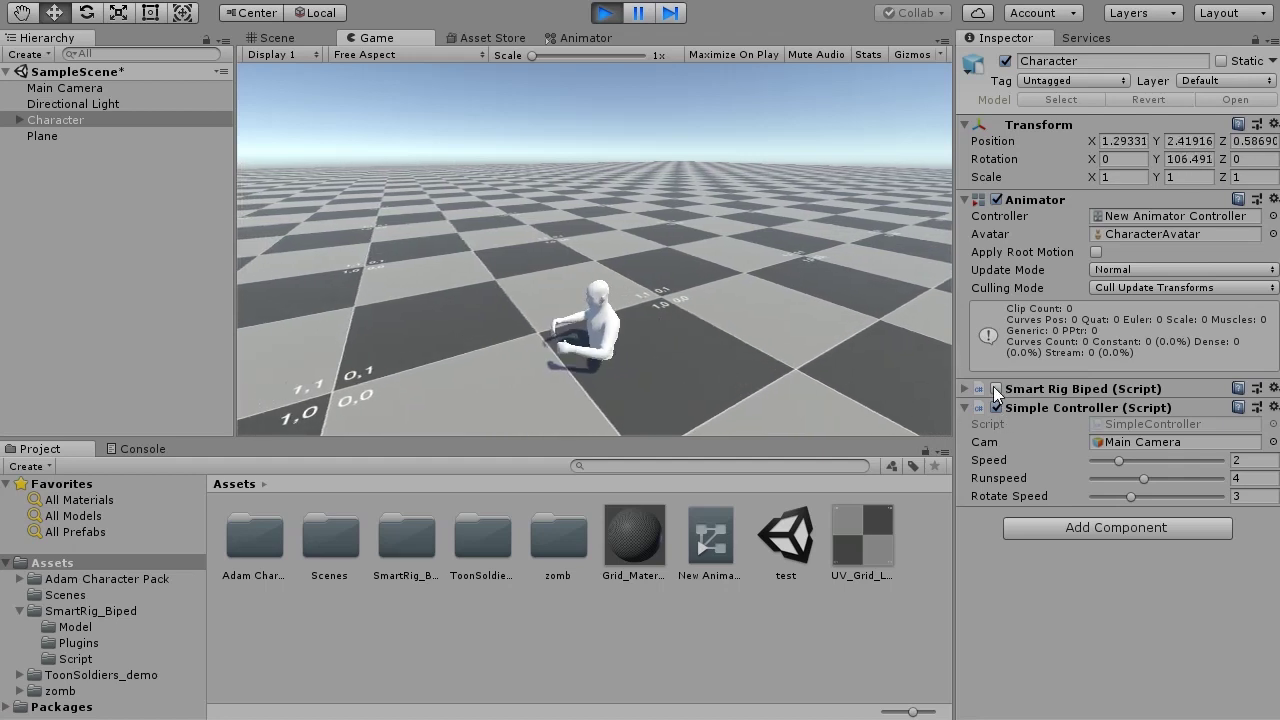
left_click(996, 389)
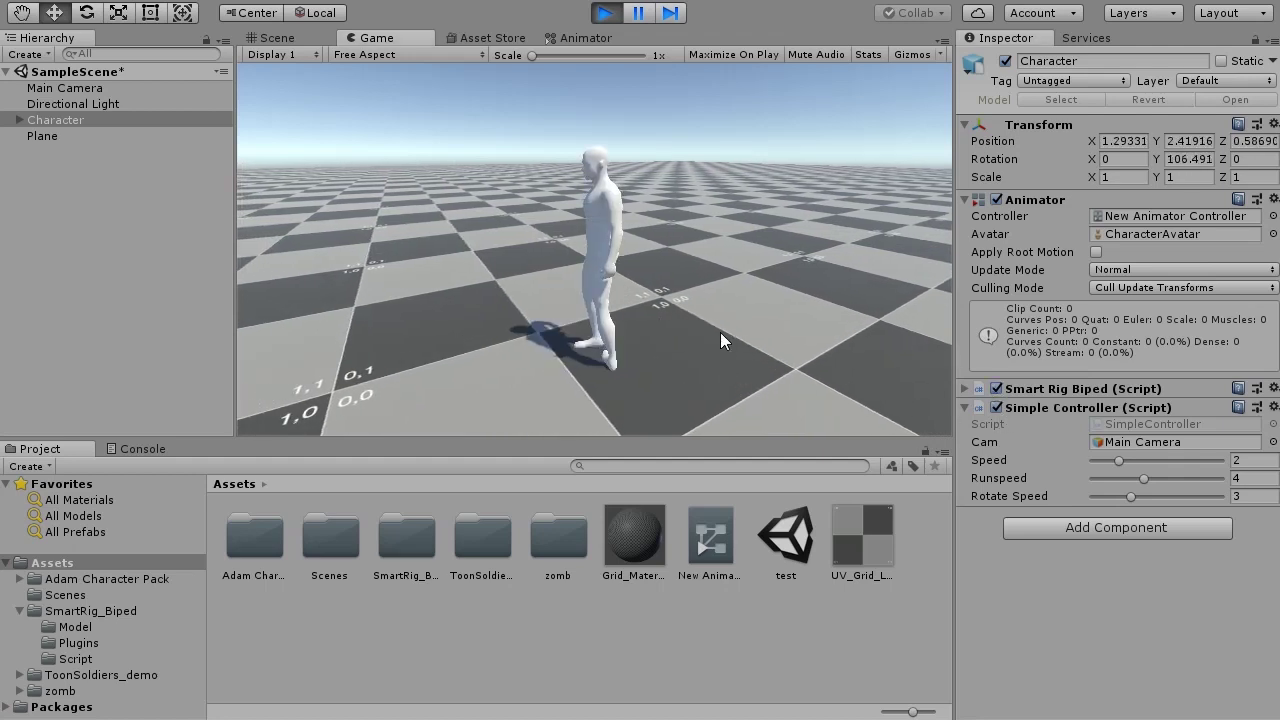
Walk the character around with the rig active, then expand the Smart Rig Biped parameters.
key("w")
key("s")
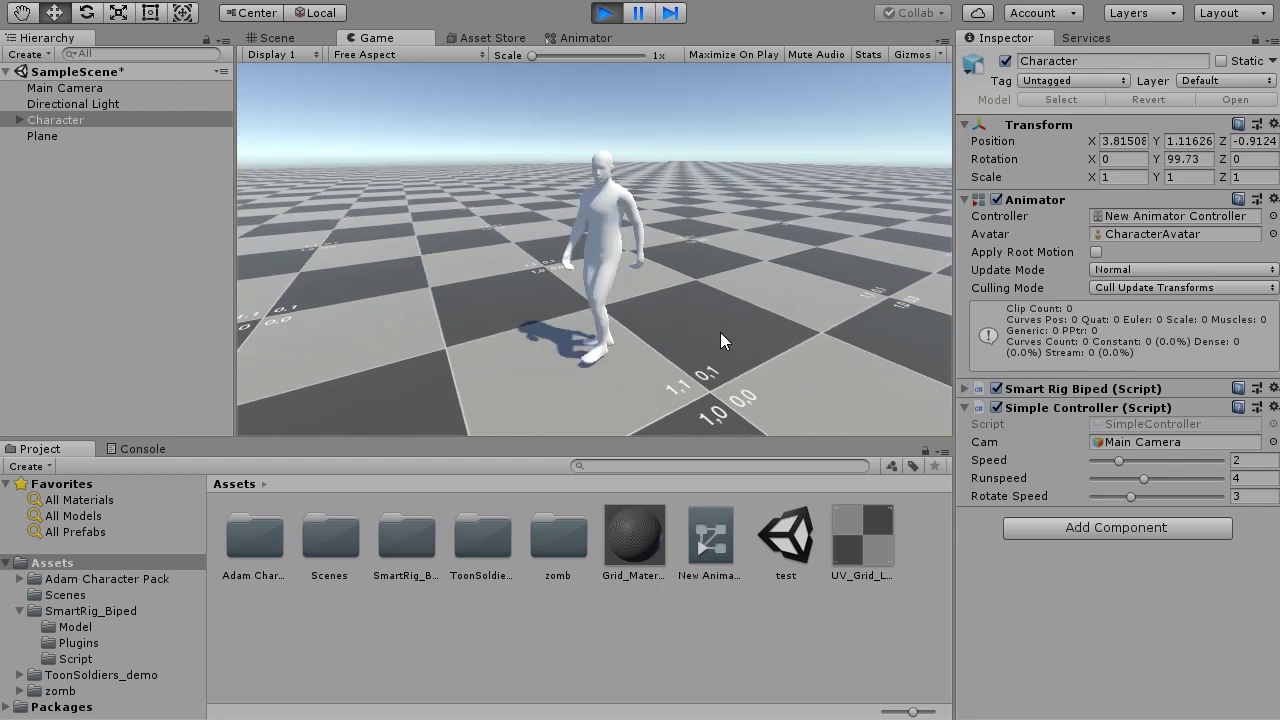
key("w")
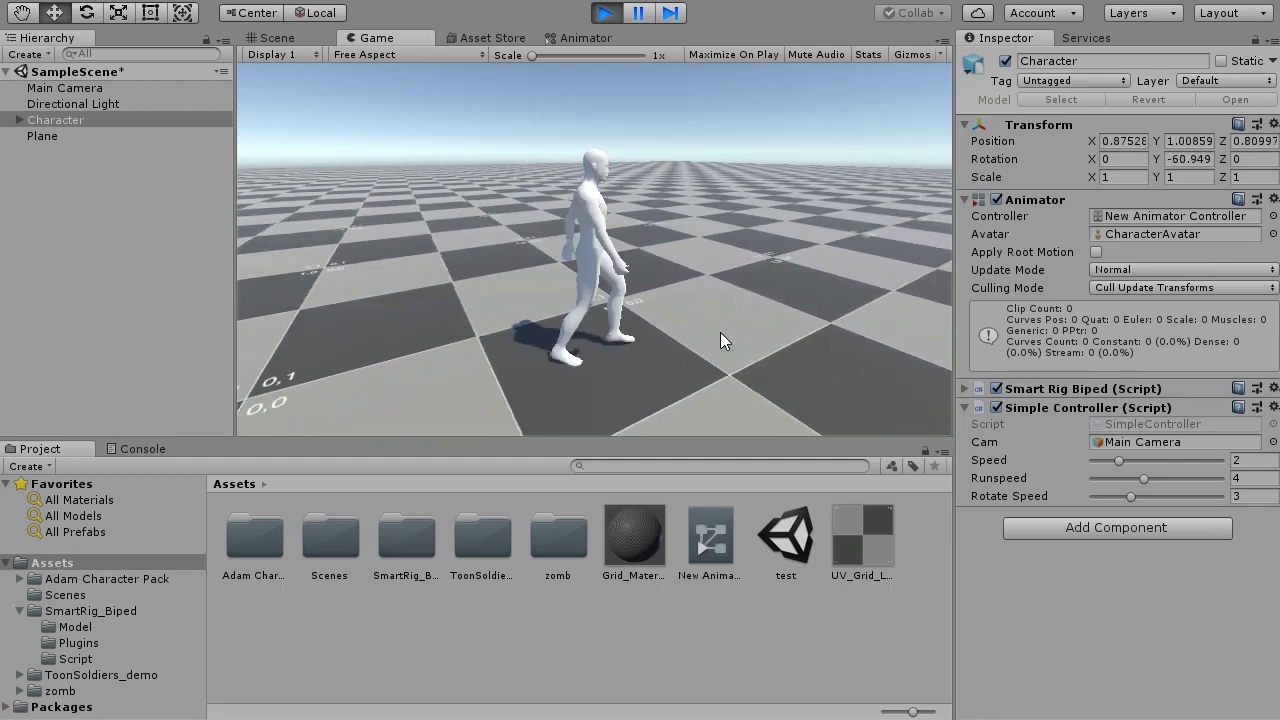
key("w")
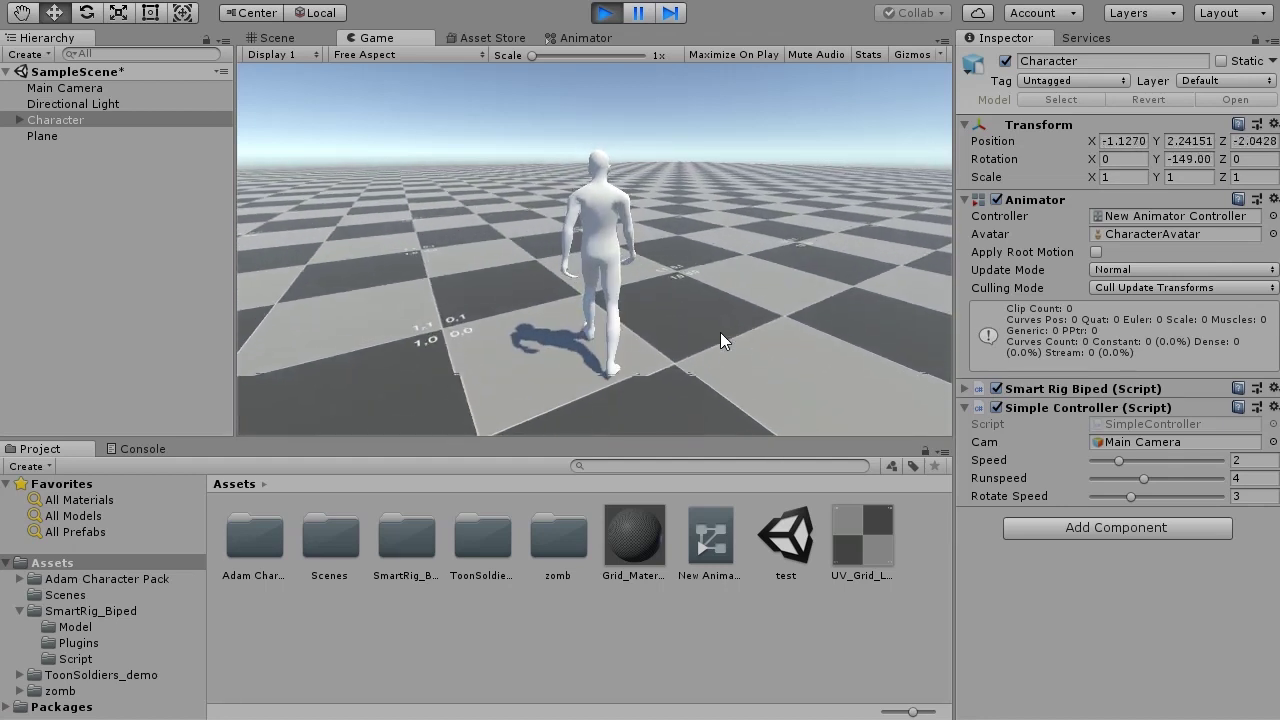
key("s")
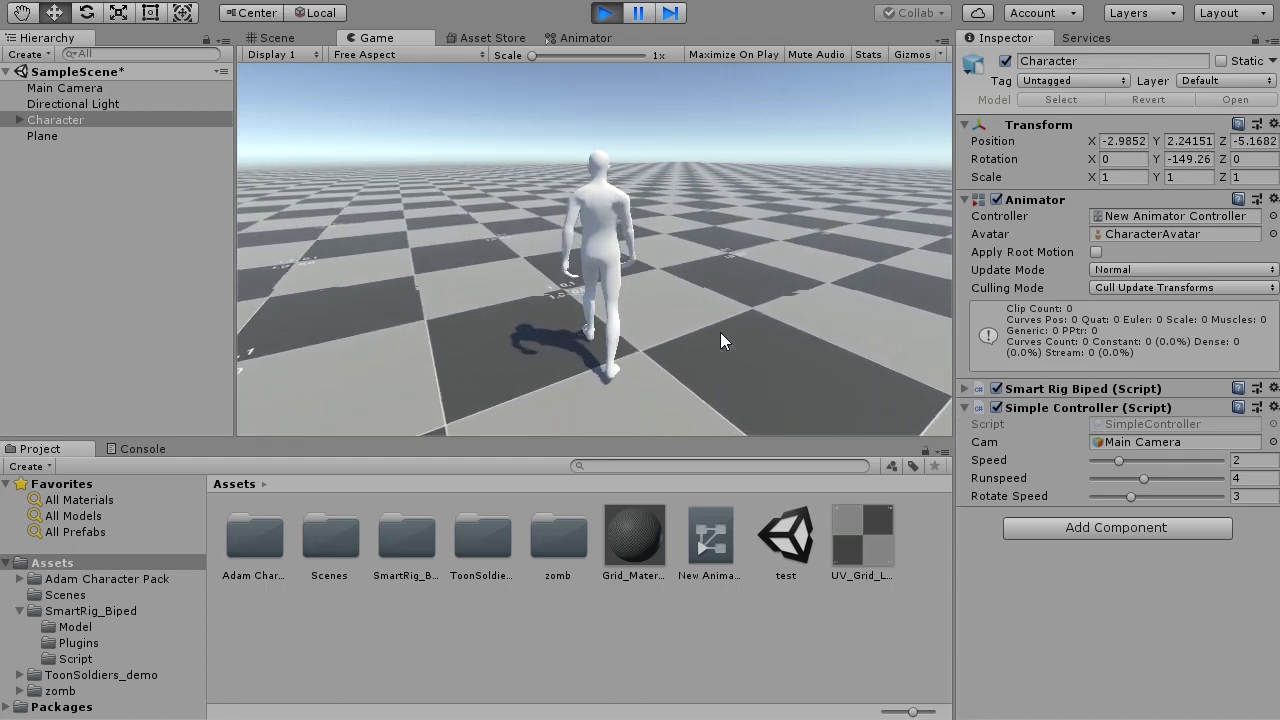
key("s")
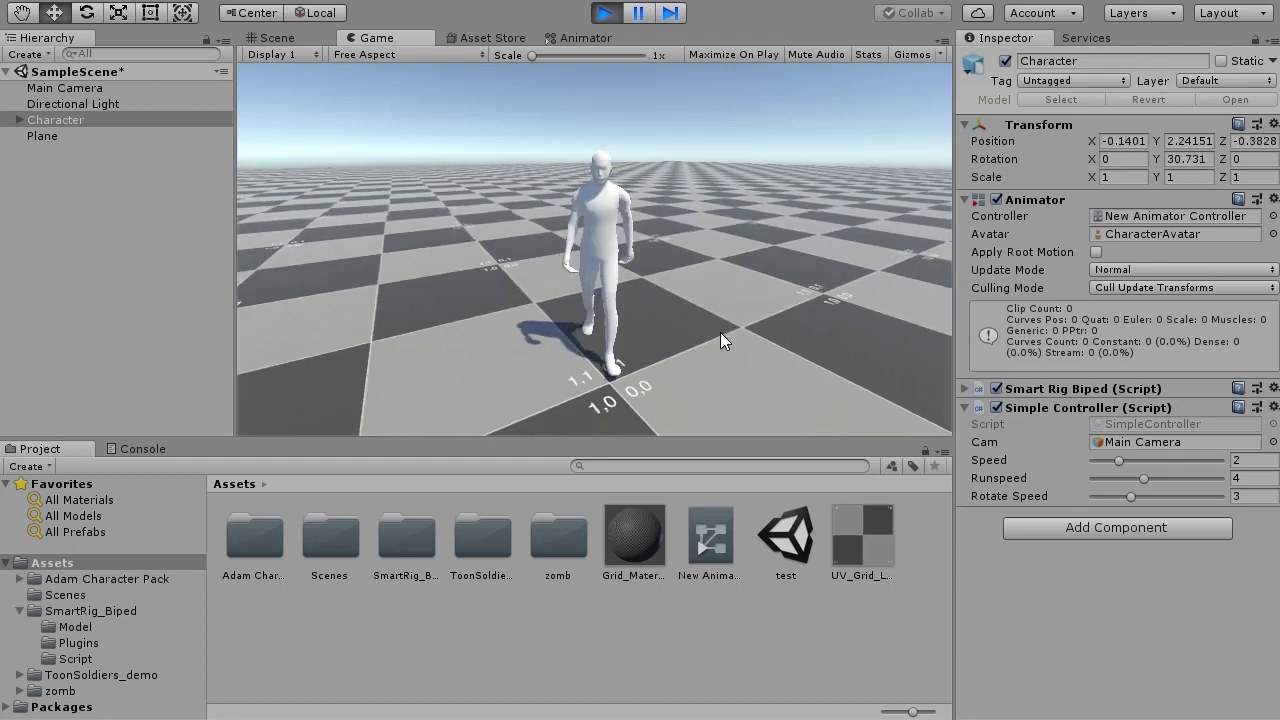
key("d")
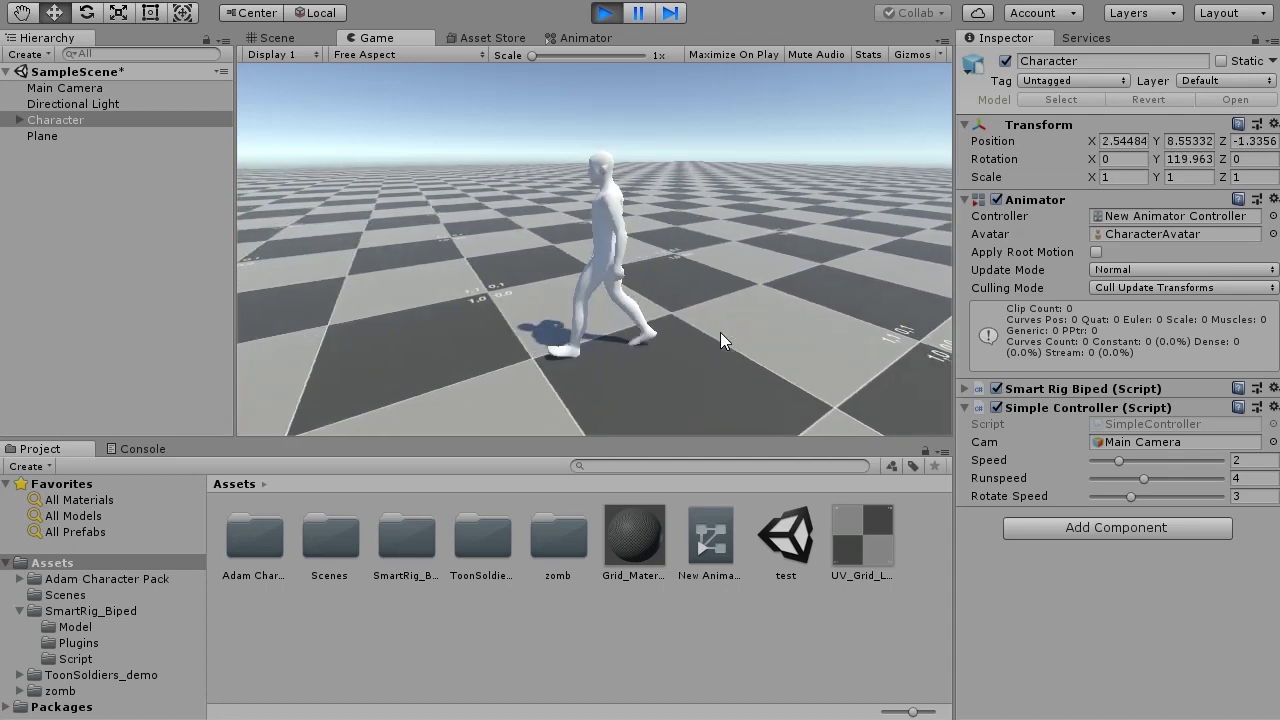
key("w")
key("a")
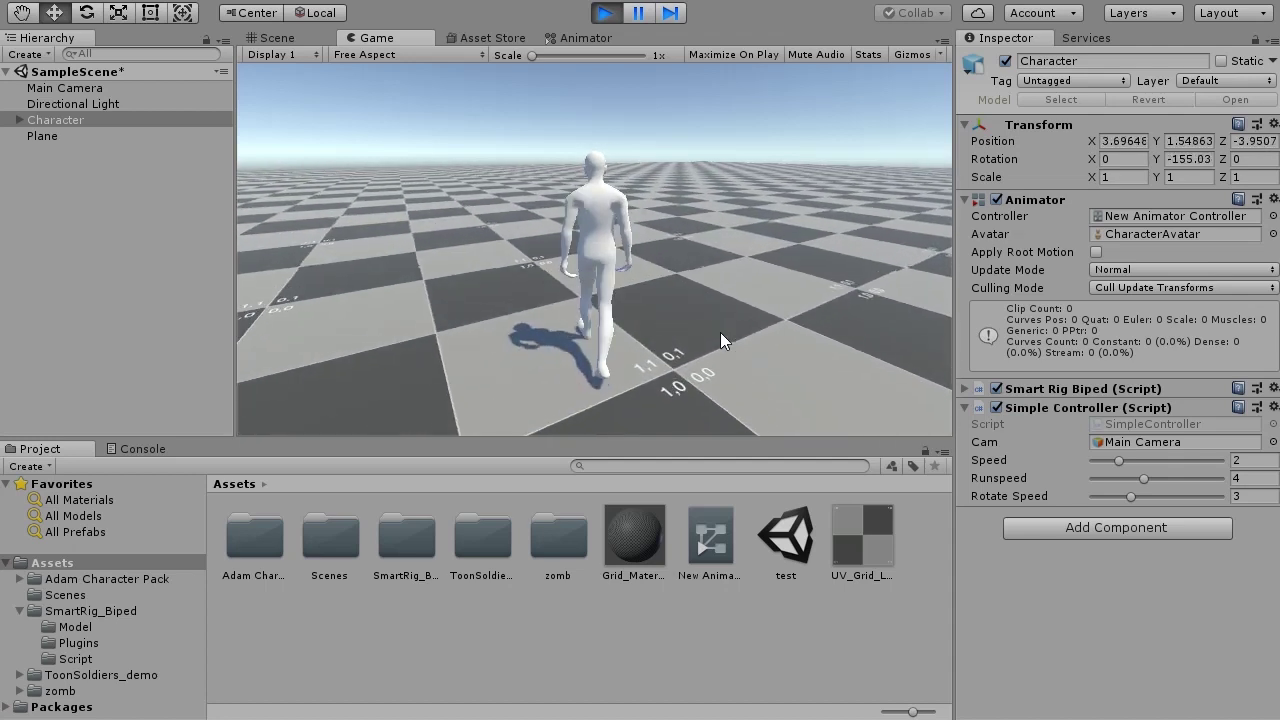
key("a")
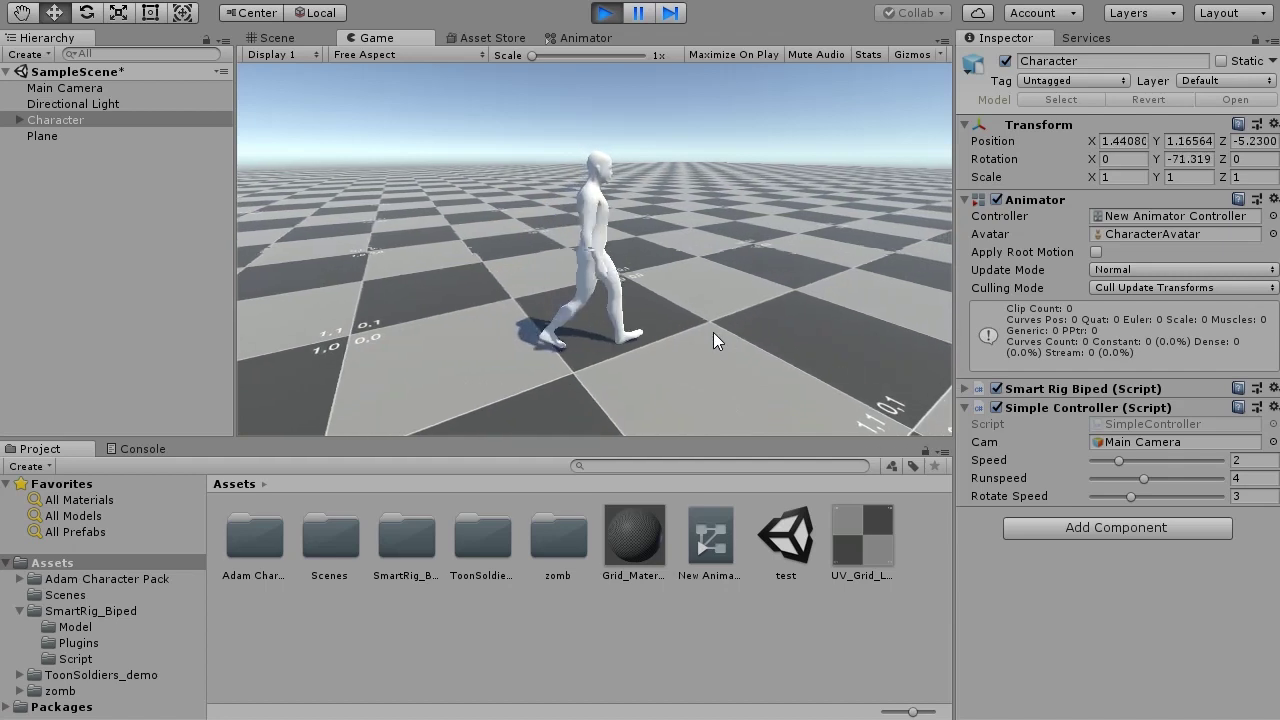
key("a")
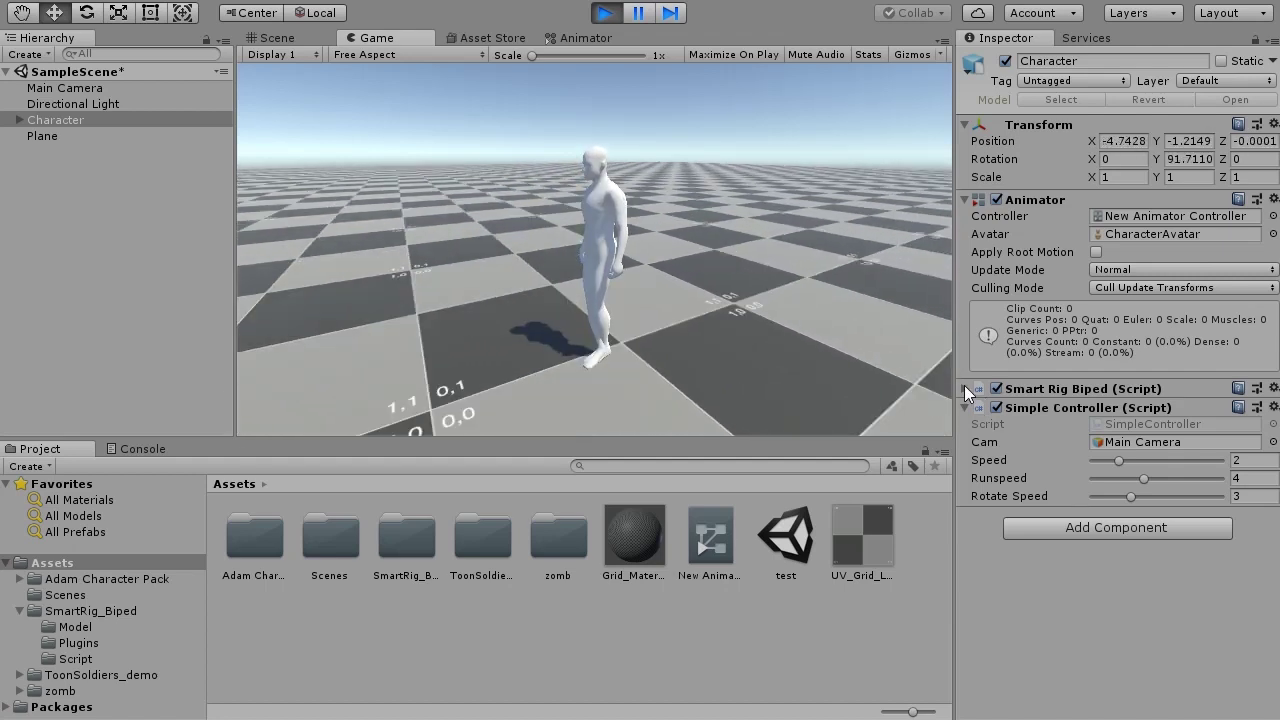
left_click(965, 389)
Tune the Smart Rig Biped Hip_hi value, settling at 1.08 so the character stands taller.
left_click_drag(1276, 335, 1268, 472)
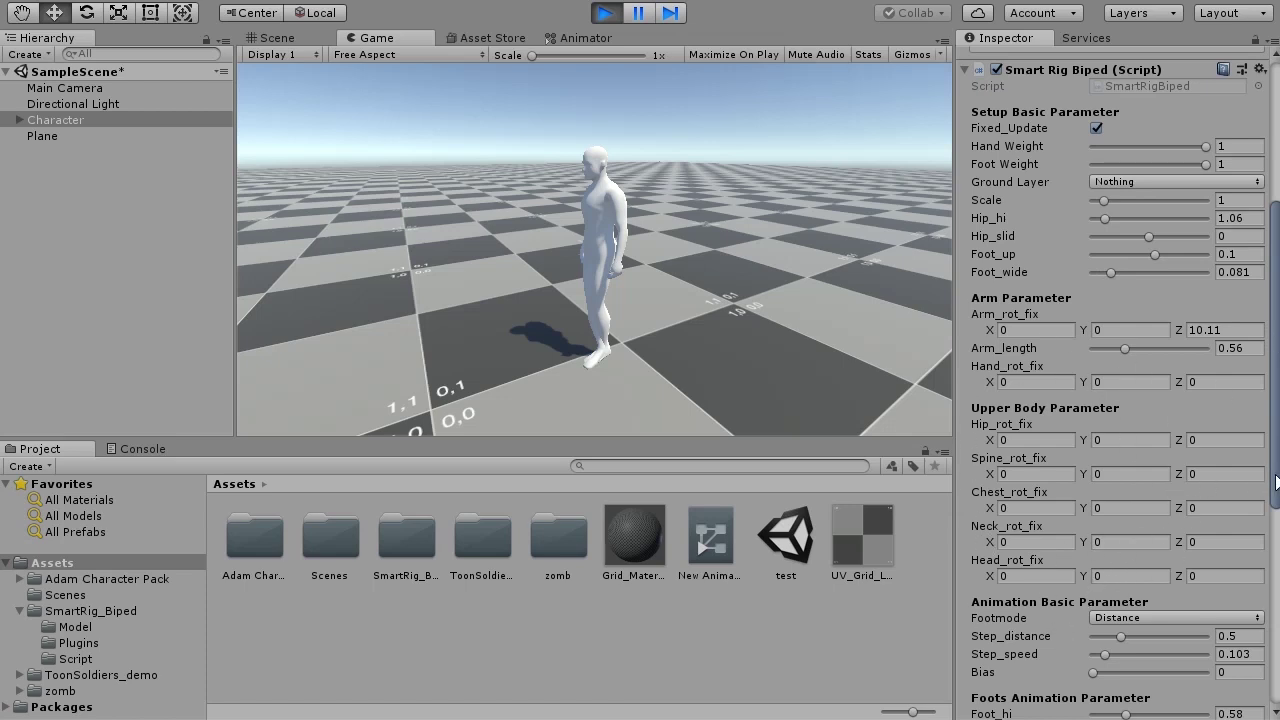
left_click_drag(1276, 482, 1250, 640)
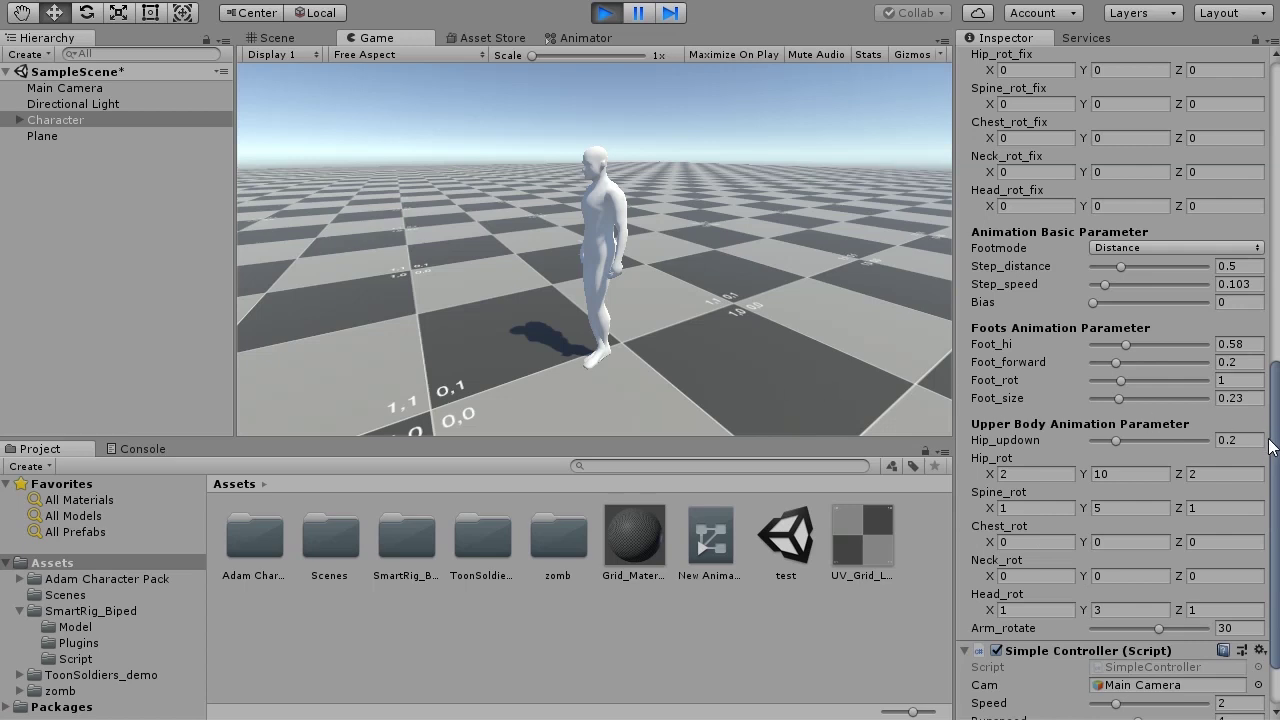
scroll(1240, 400, "up", 10)
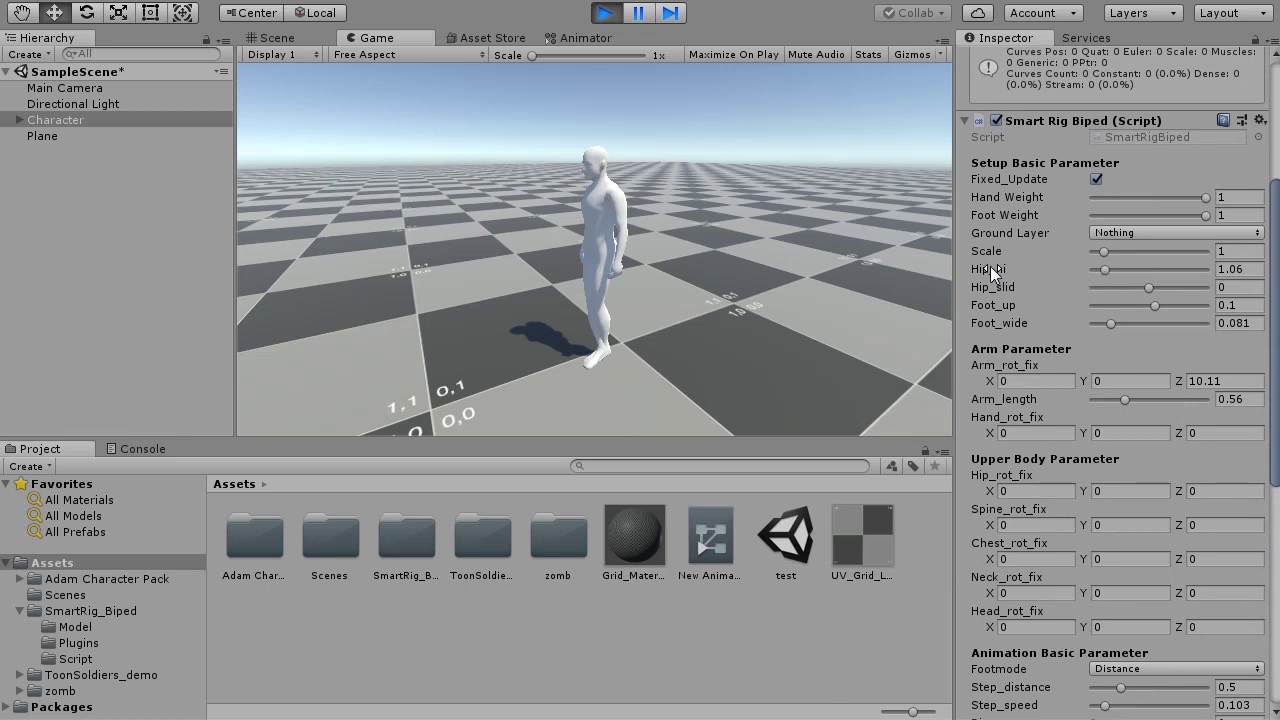
left_click_drag(991, 272, 1004, 272)
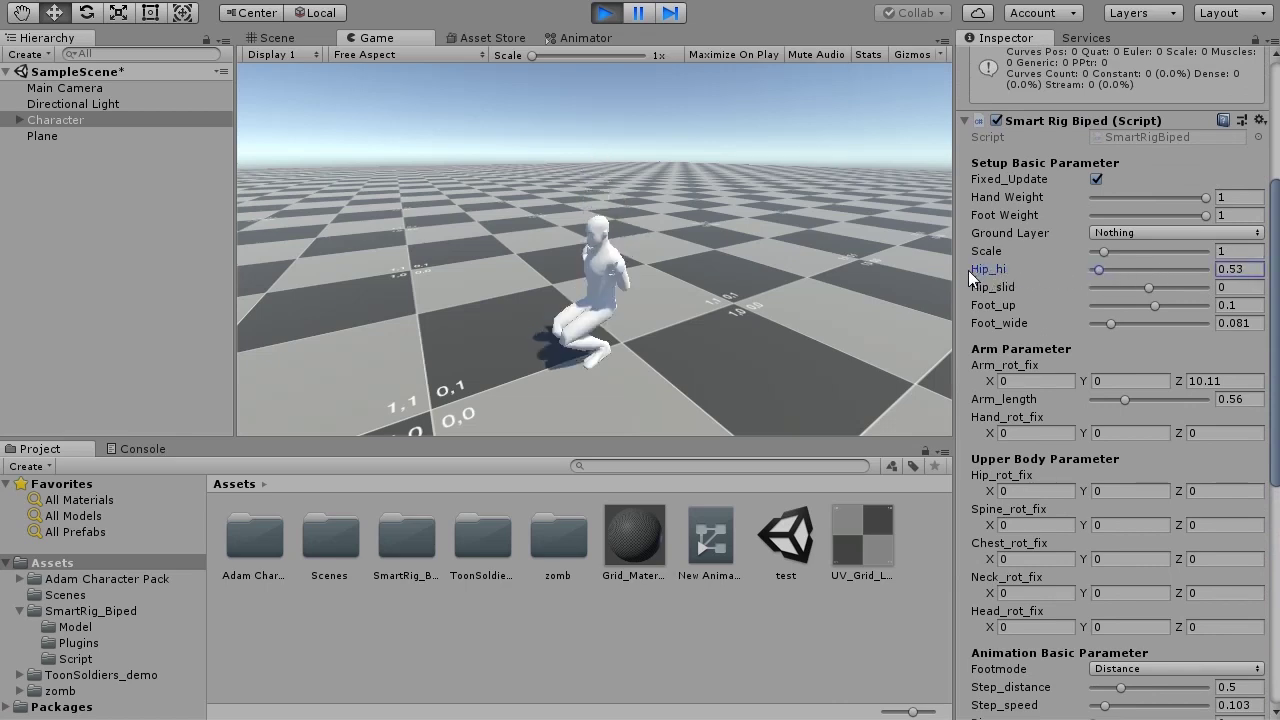
left_click_drag(1004, 272, 980, 284)
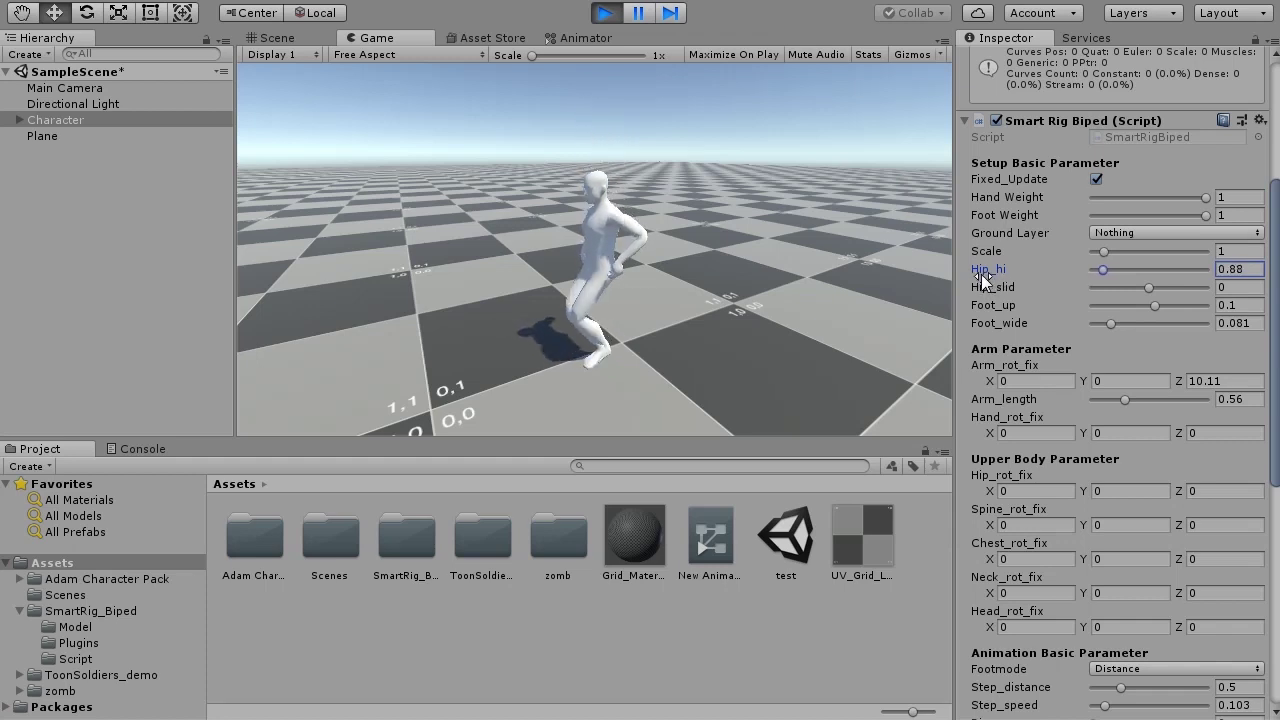
left_click(703, 292)
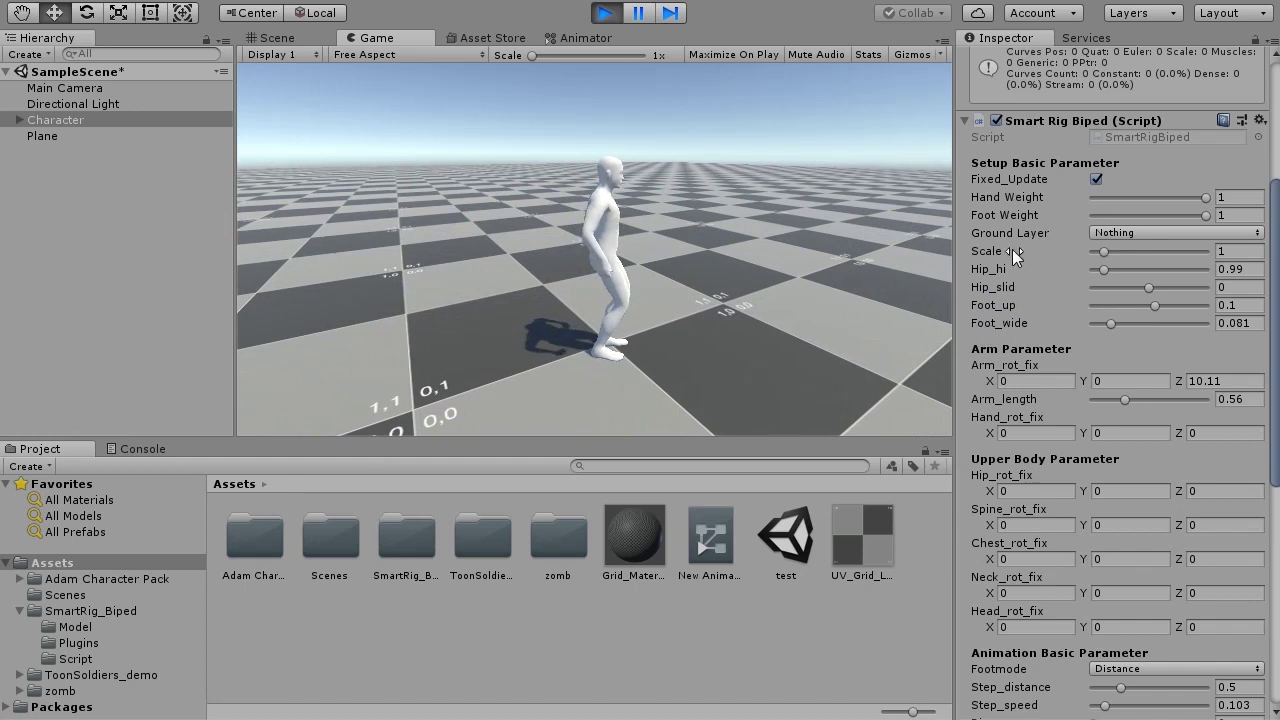
left_click_drag(1009, 267, 1017, 268)
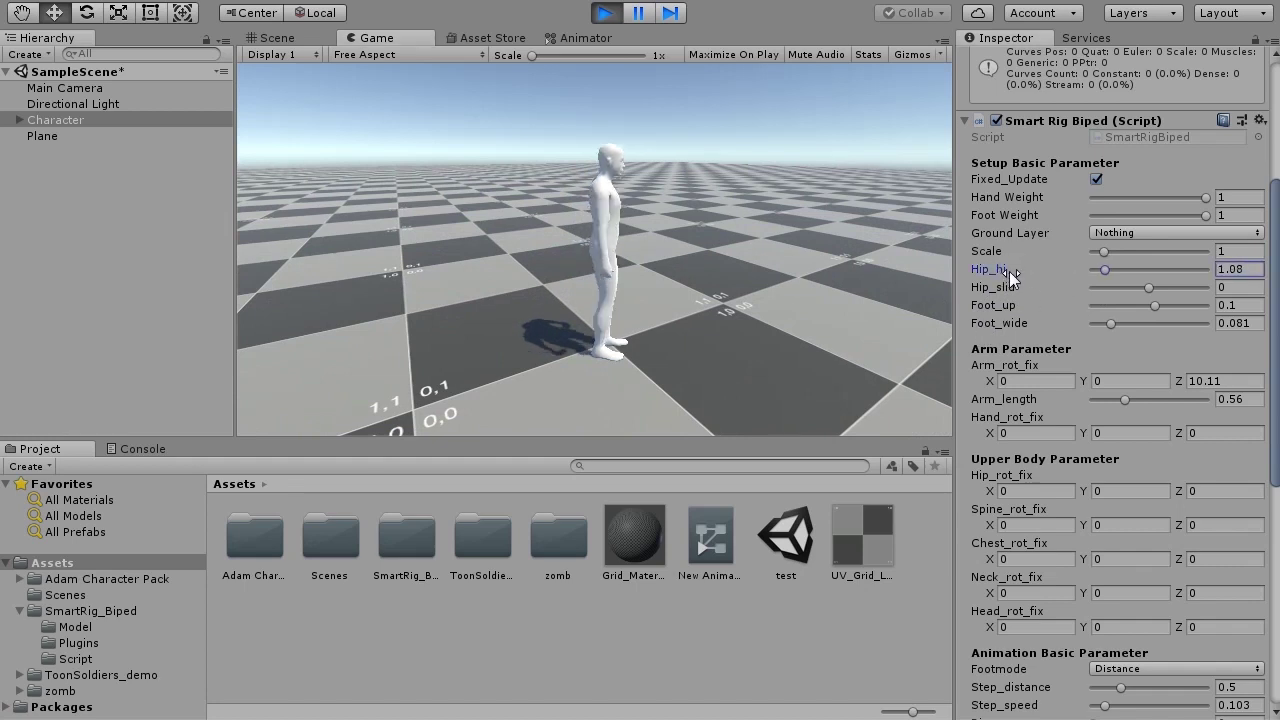
left_click(766, 298)
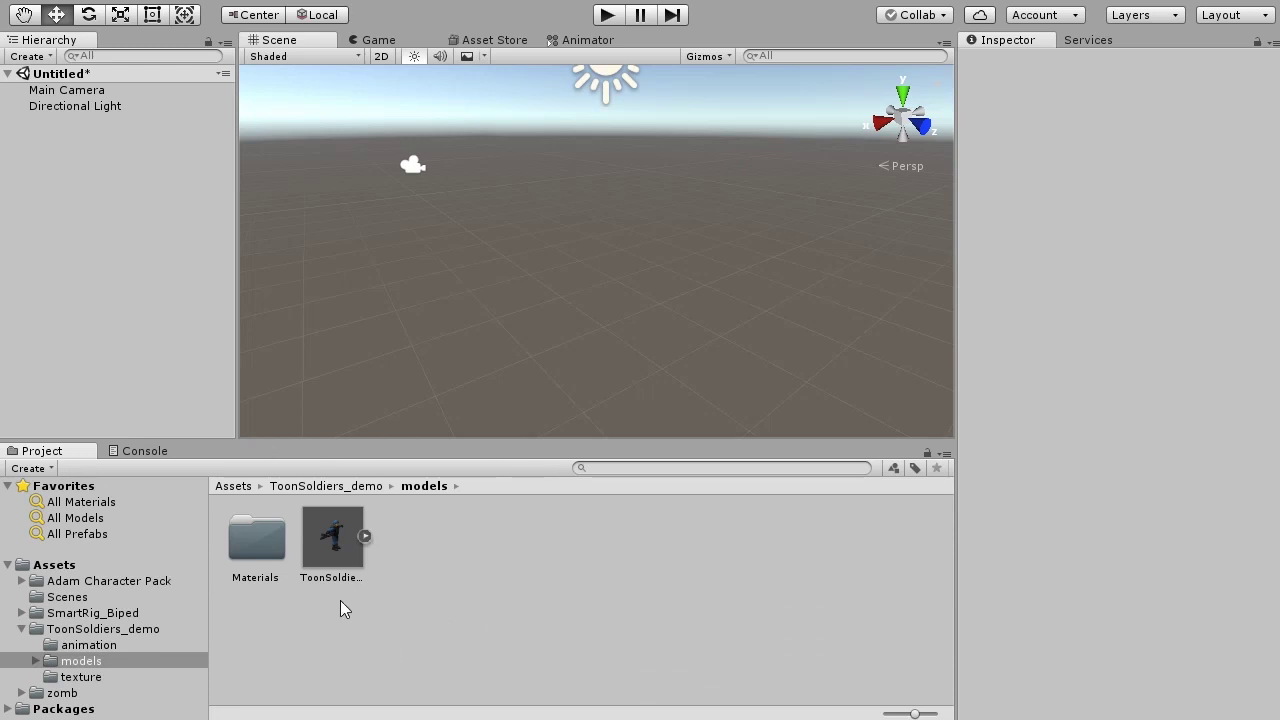
Check the ToonSoldier_demo model's Humanoid rig, then drag the model into the scene.
left_click(341, 547)
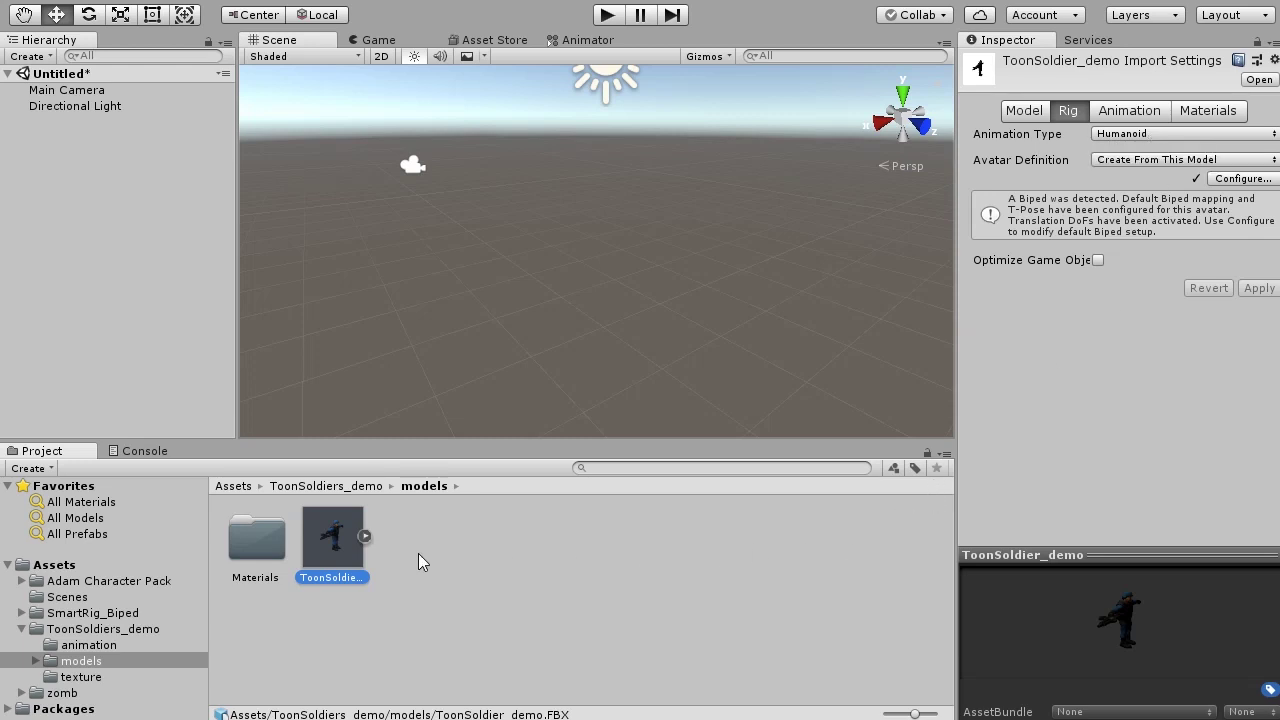
left_click_drag(347, 545, 117, 281)
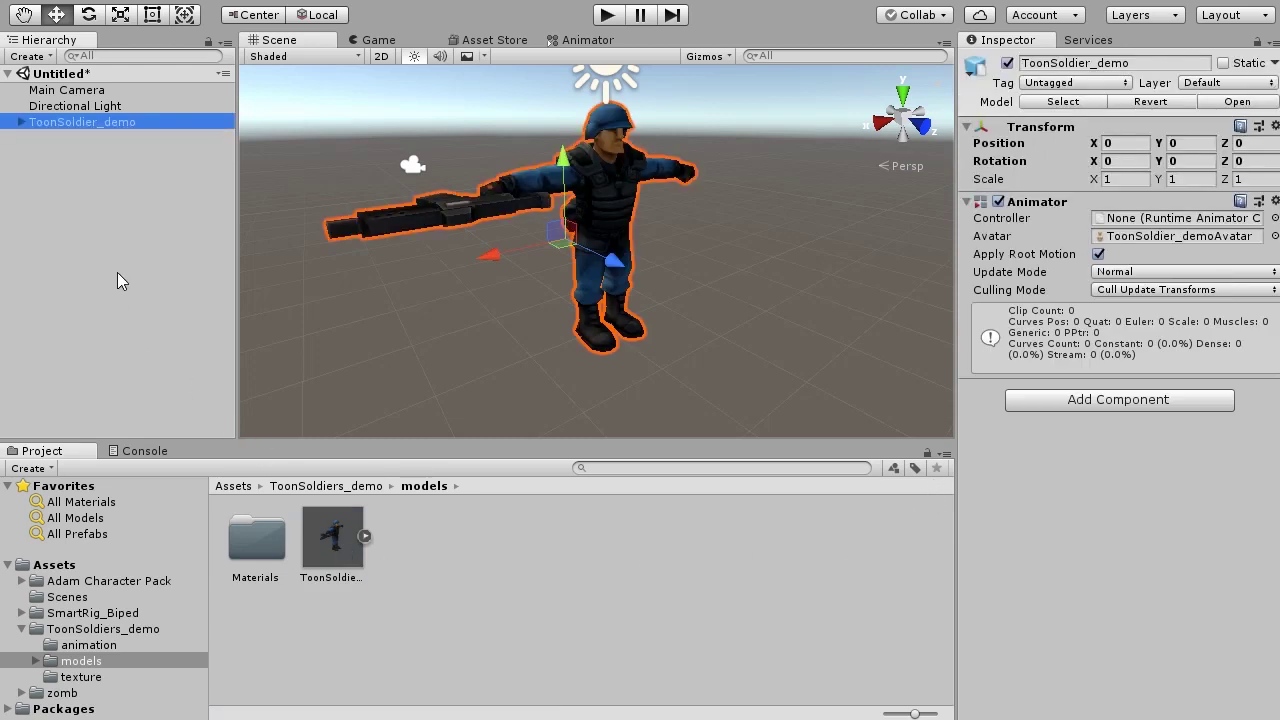
Turn off Apply Root Motion and create a New Animator Controller in the models folder.
left_click(1098, 254)
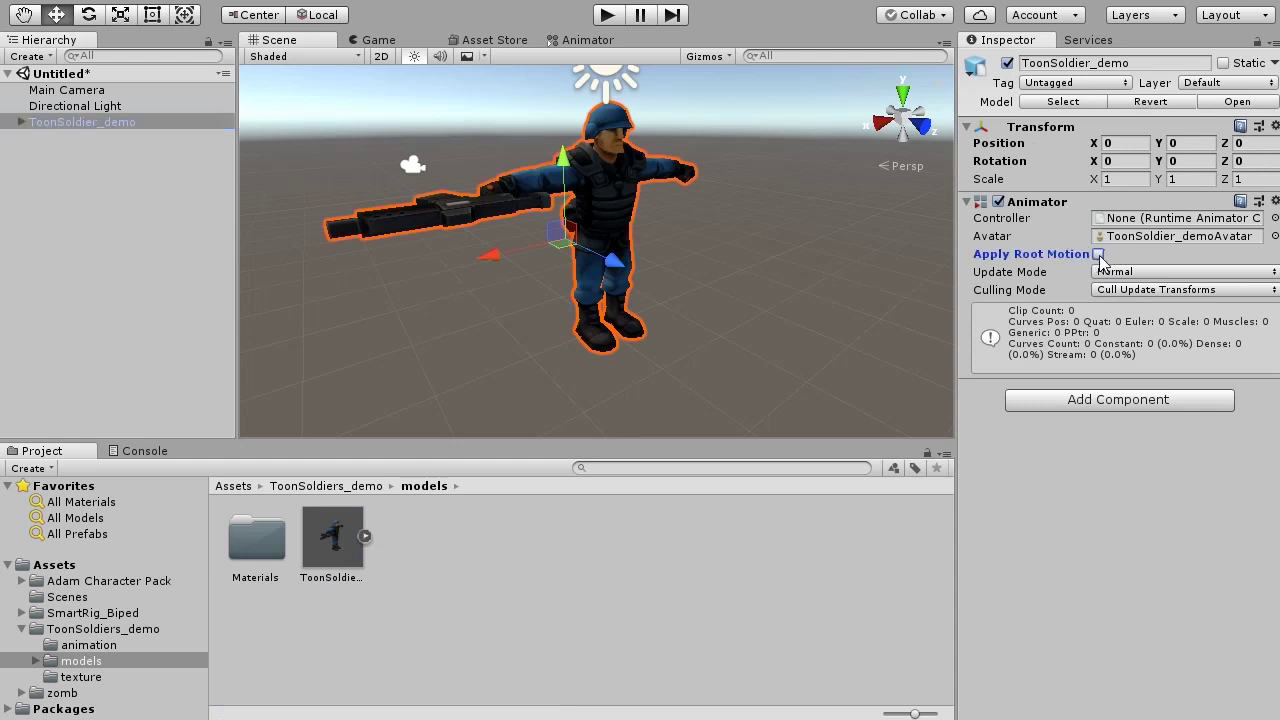
right_click(469, 536)
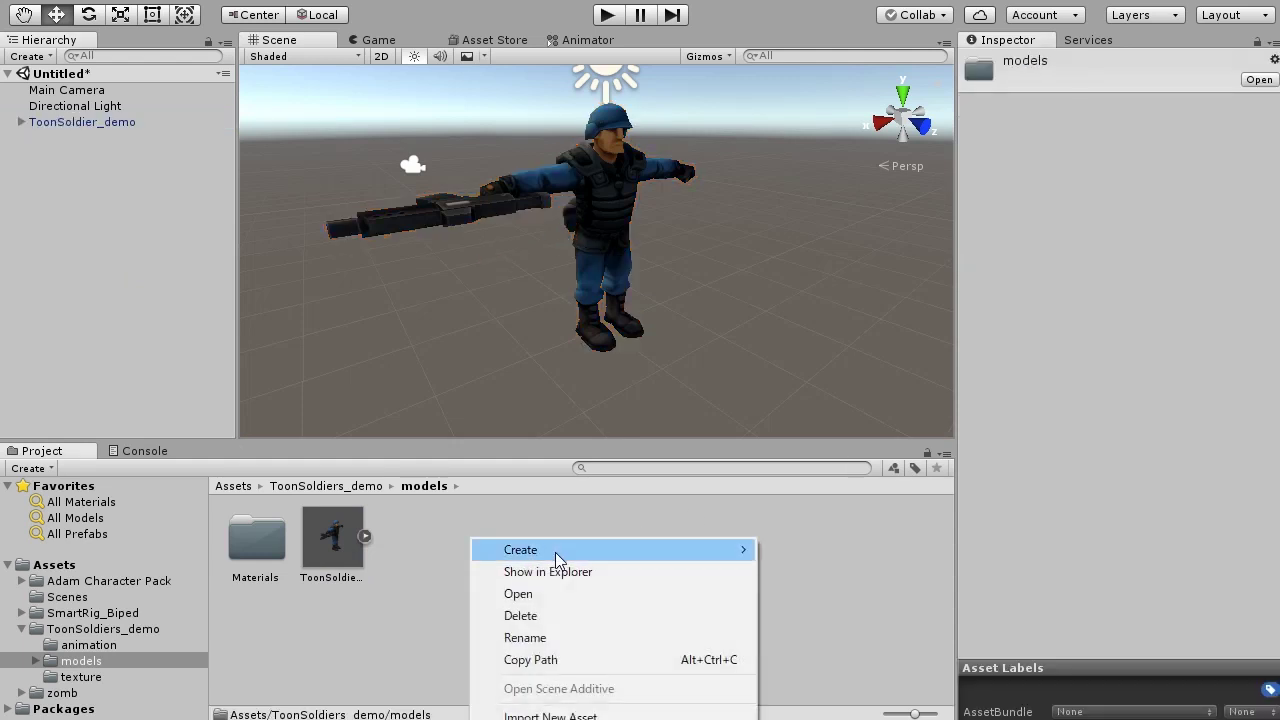
mouse_move(607, 557)
left_click(840, 719)
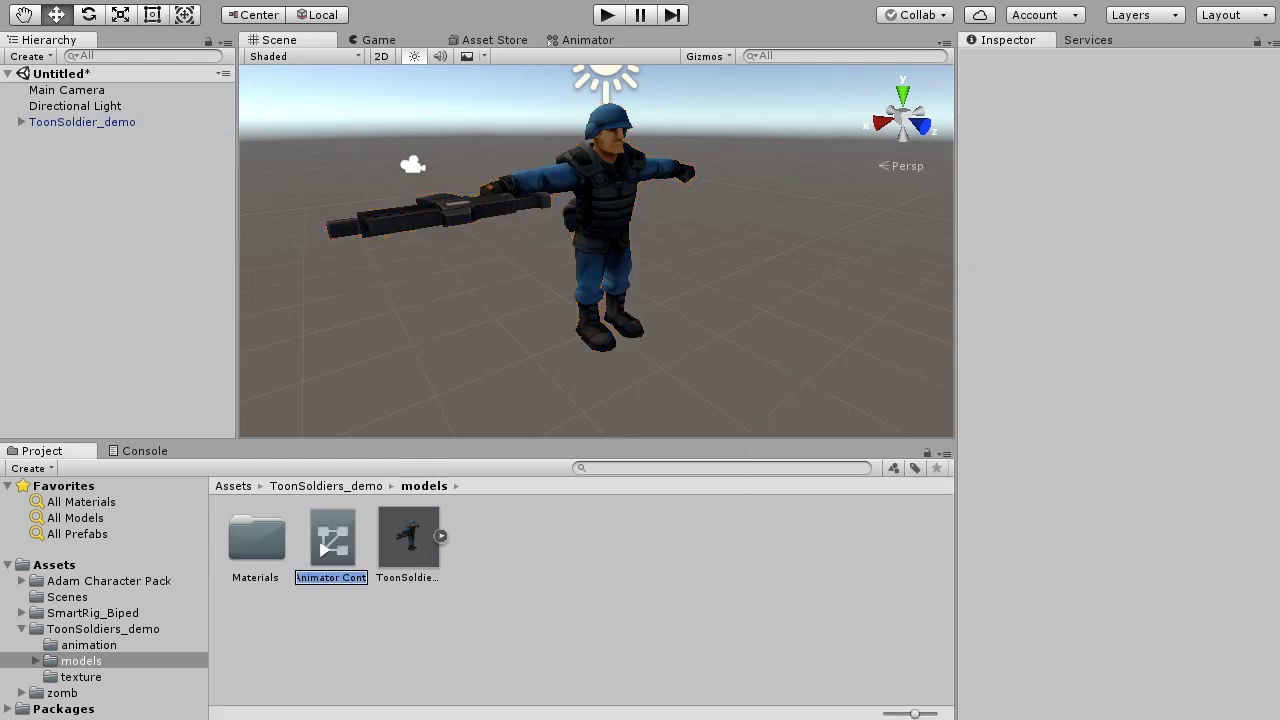
key("Return")
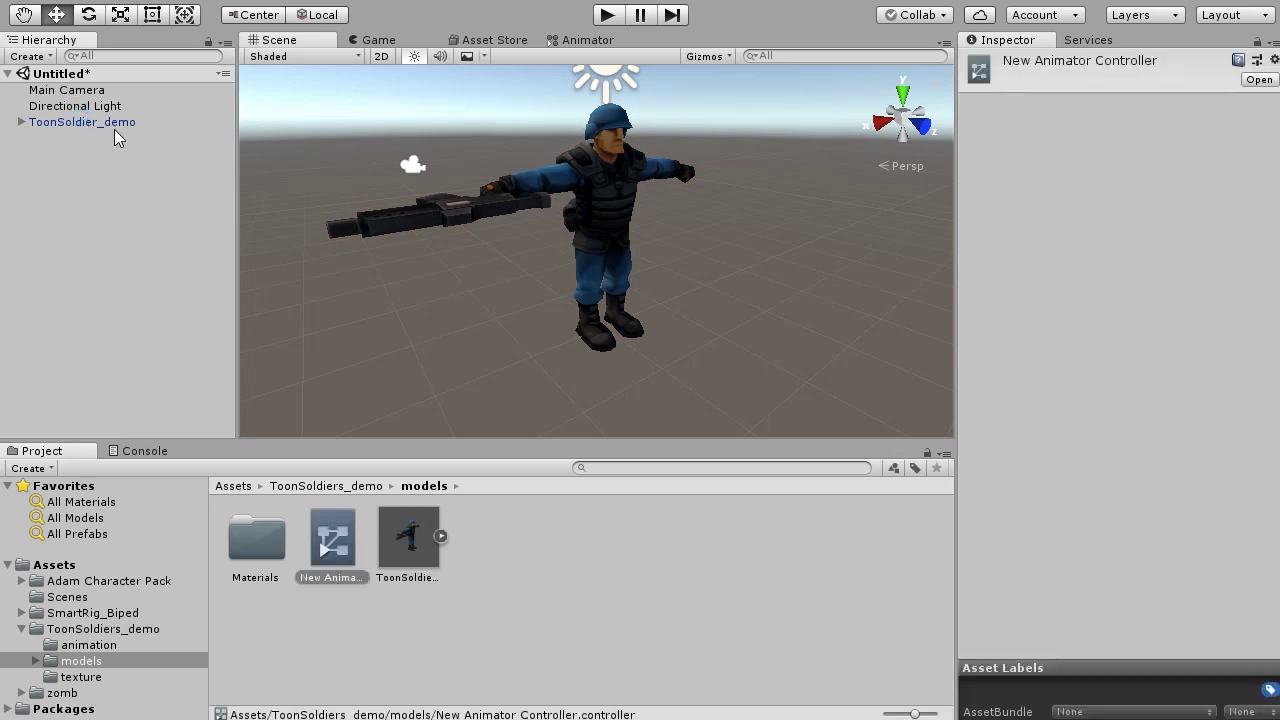
Assign New Animator Controller to the soldier's Animator and open it.
left_click(113, 126)
left_click_drag(320, 511, 1118, 220)
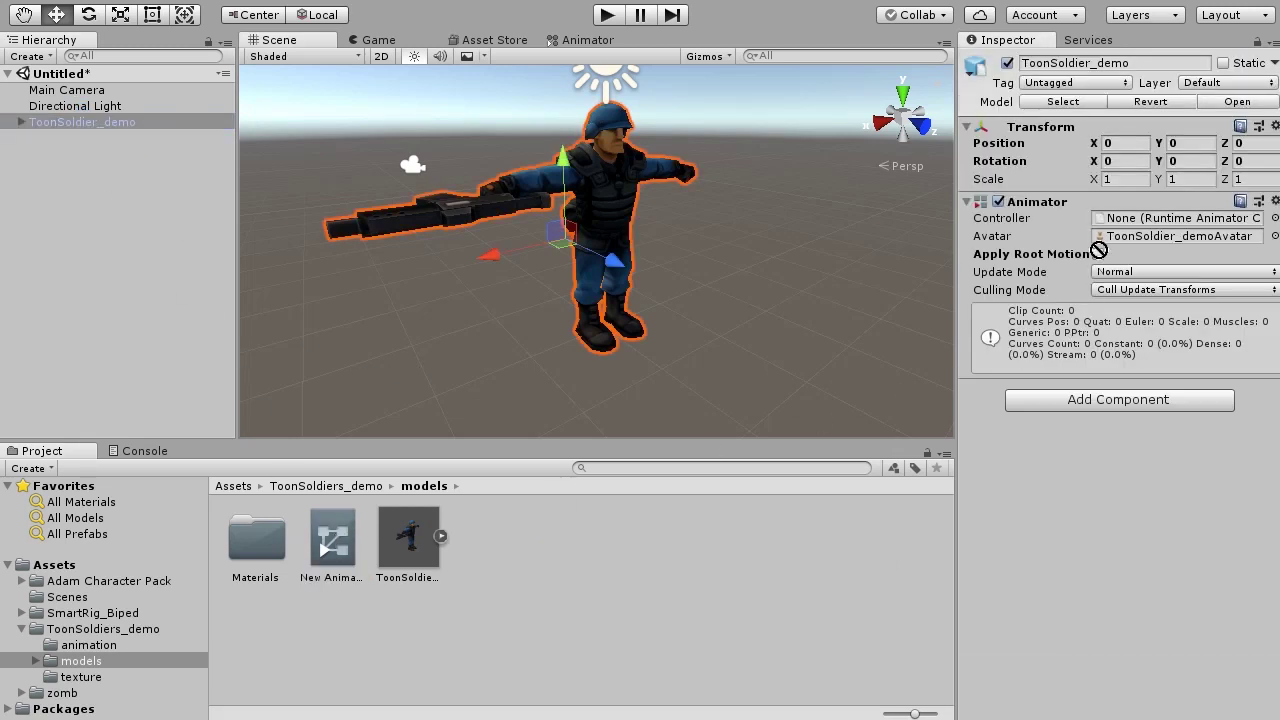
double_click(1118, 220)
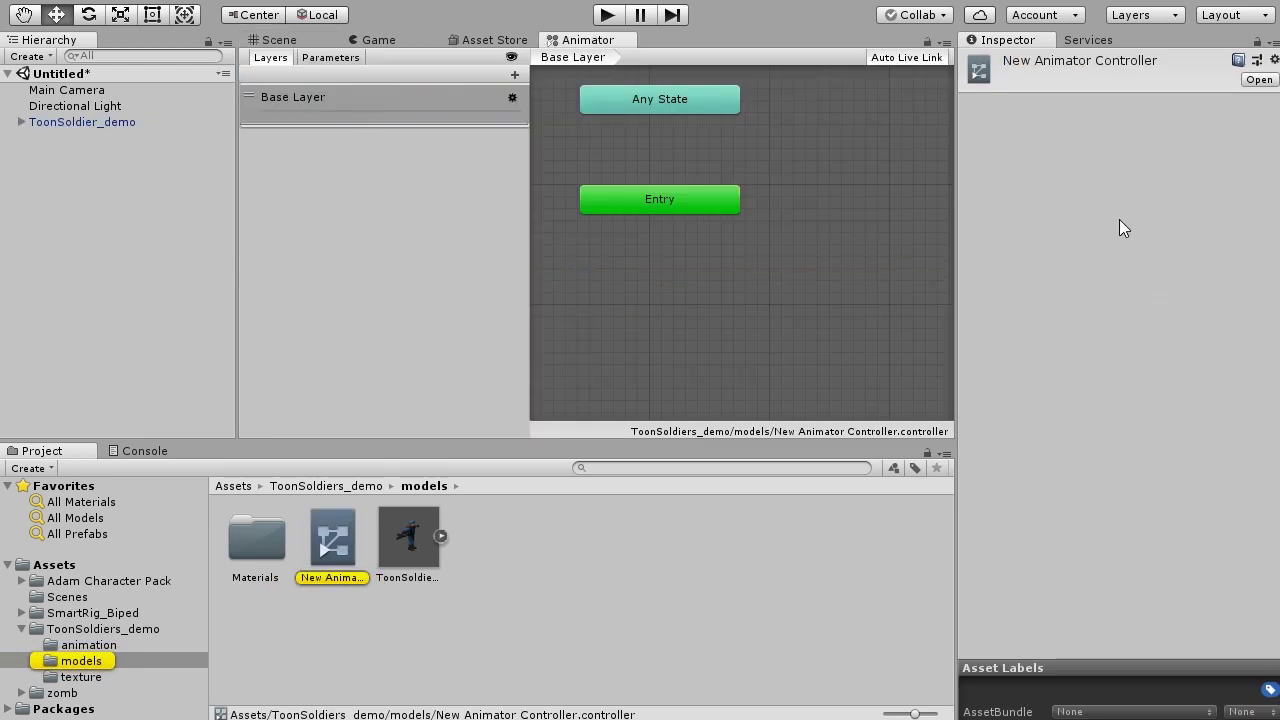
Turn on IK Pass in the Base Layer settings, then return to the Scene view.
left_click(512, 100)
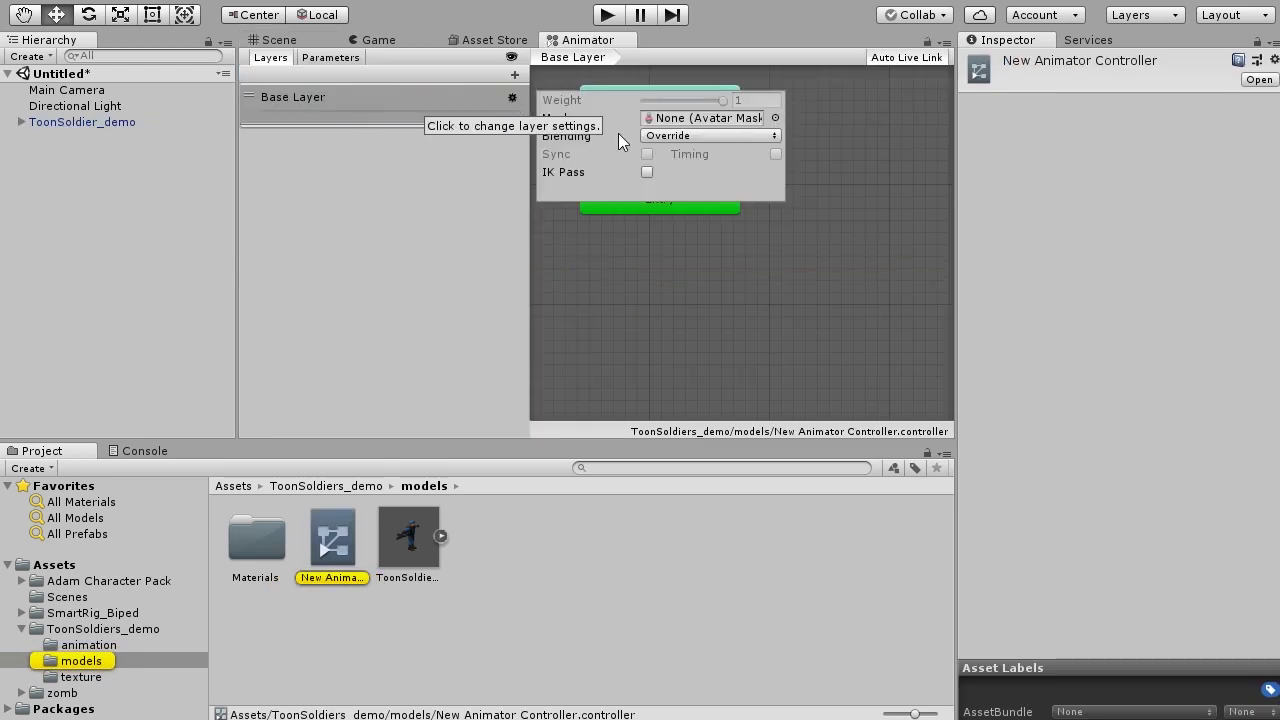
left_click(647, 172)
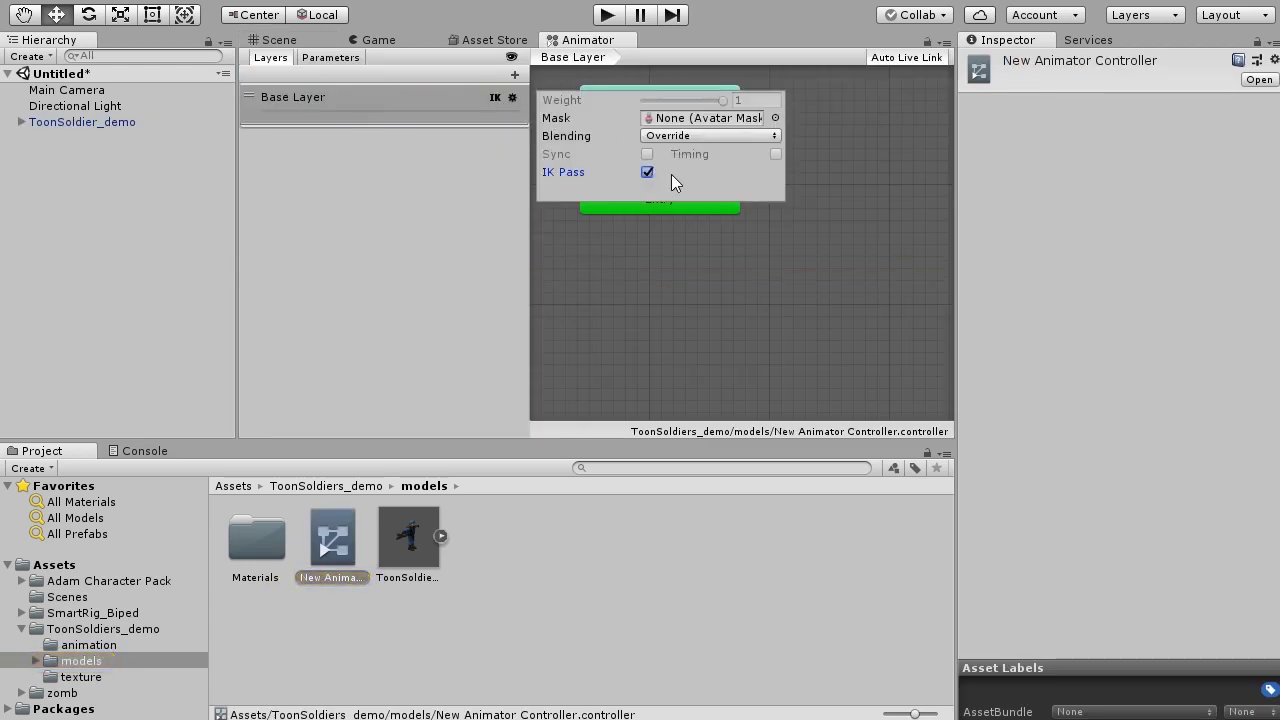
left_click(280, 41)
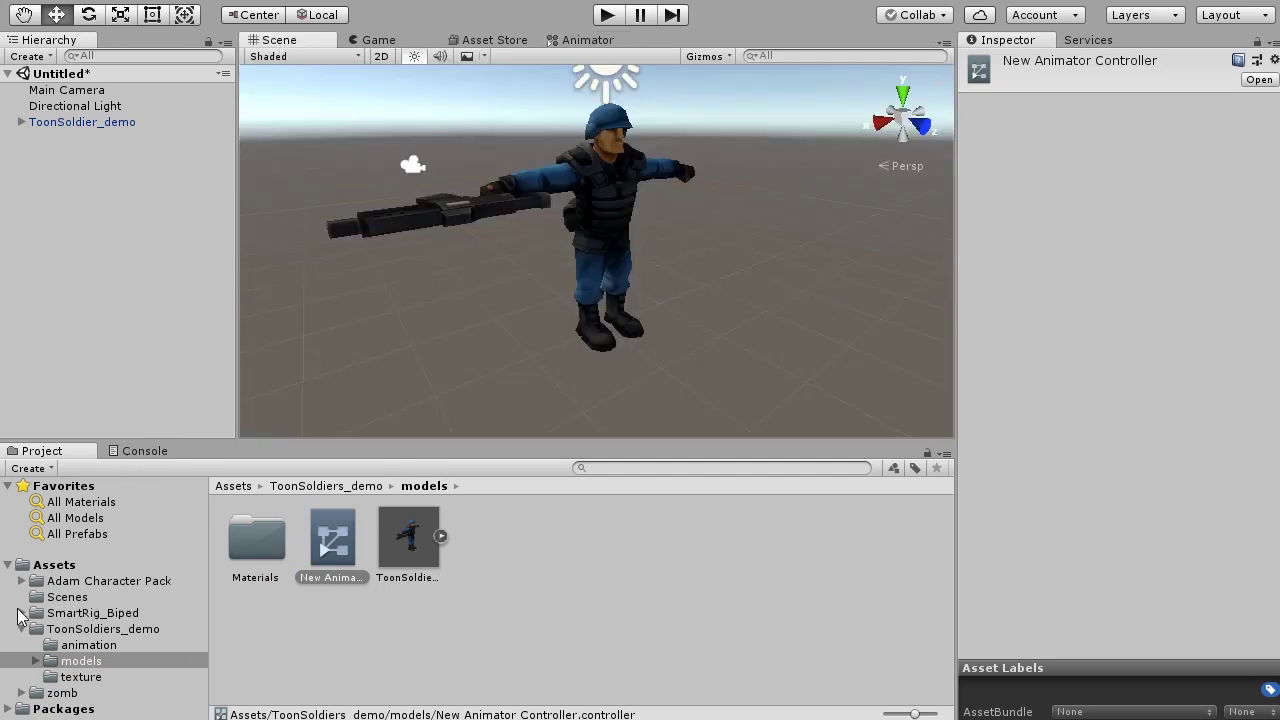
Attach the SmartRigBiped script from SmartRig_Biped/Script to ToonSoldier_demo.
left_click(22, 613)
scroll(102, 703, "down", 2)
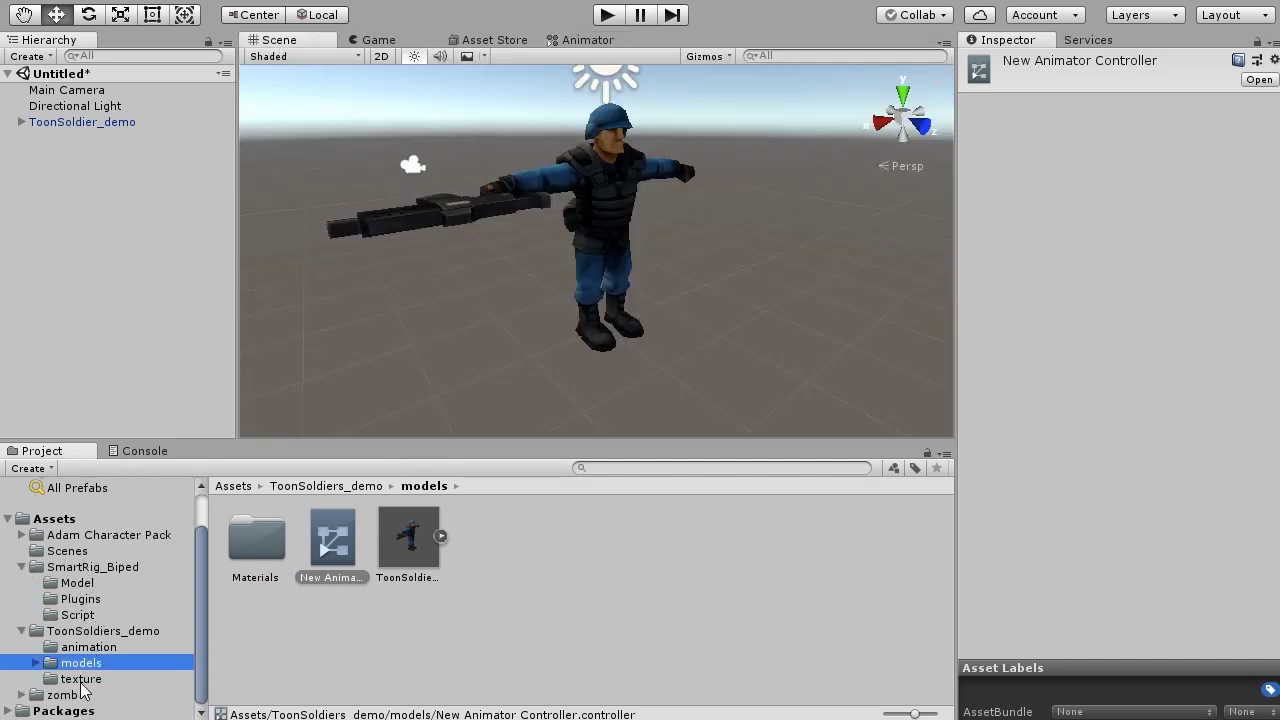
left_click(84, 680)
left_click(70, 616)
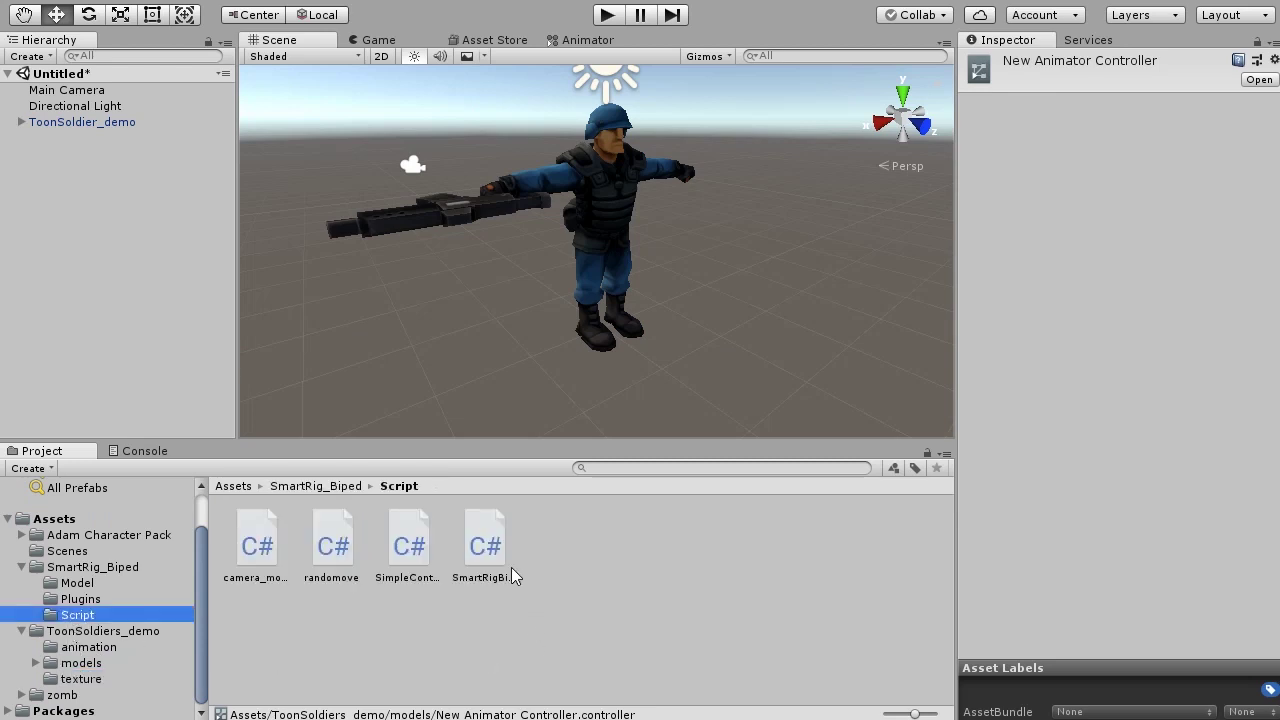
left_click_drag(488, 550, 240, 360)
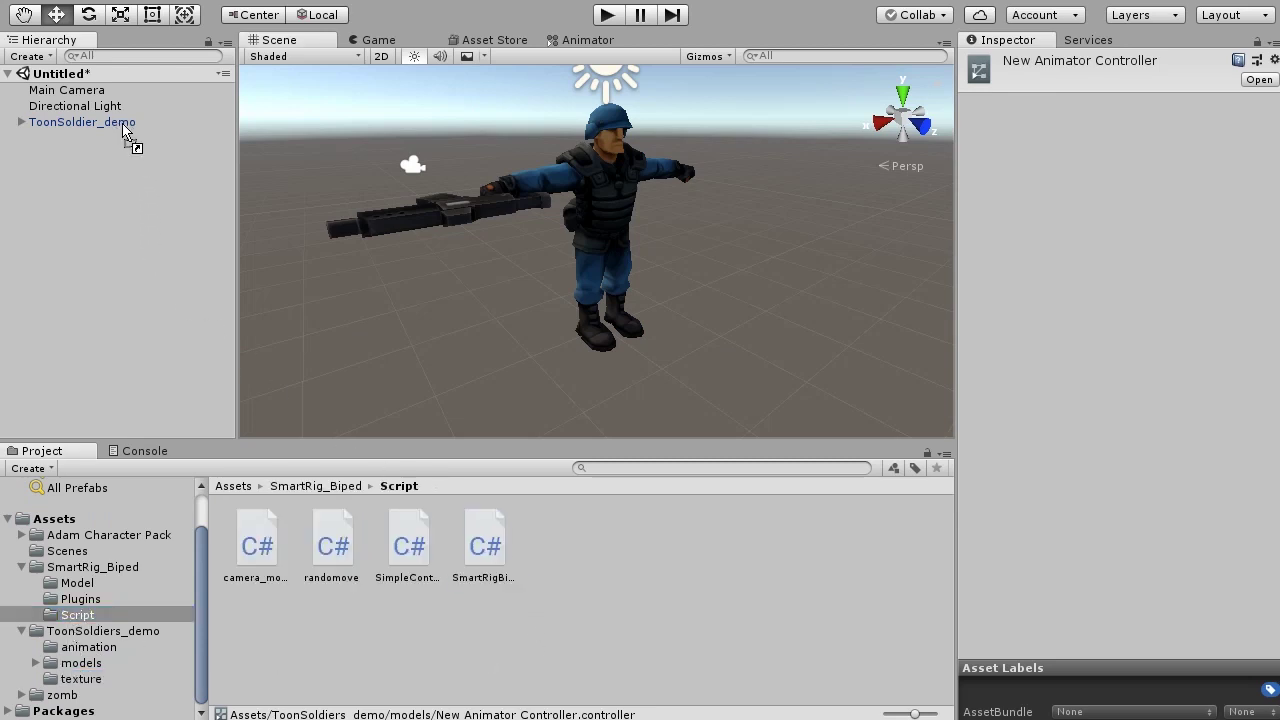
left_click_drag(240, 360, 120, 121)
Check the soldier's components in the Inspector and start Play mode.
left_click(81, 122)
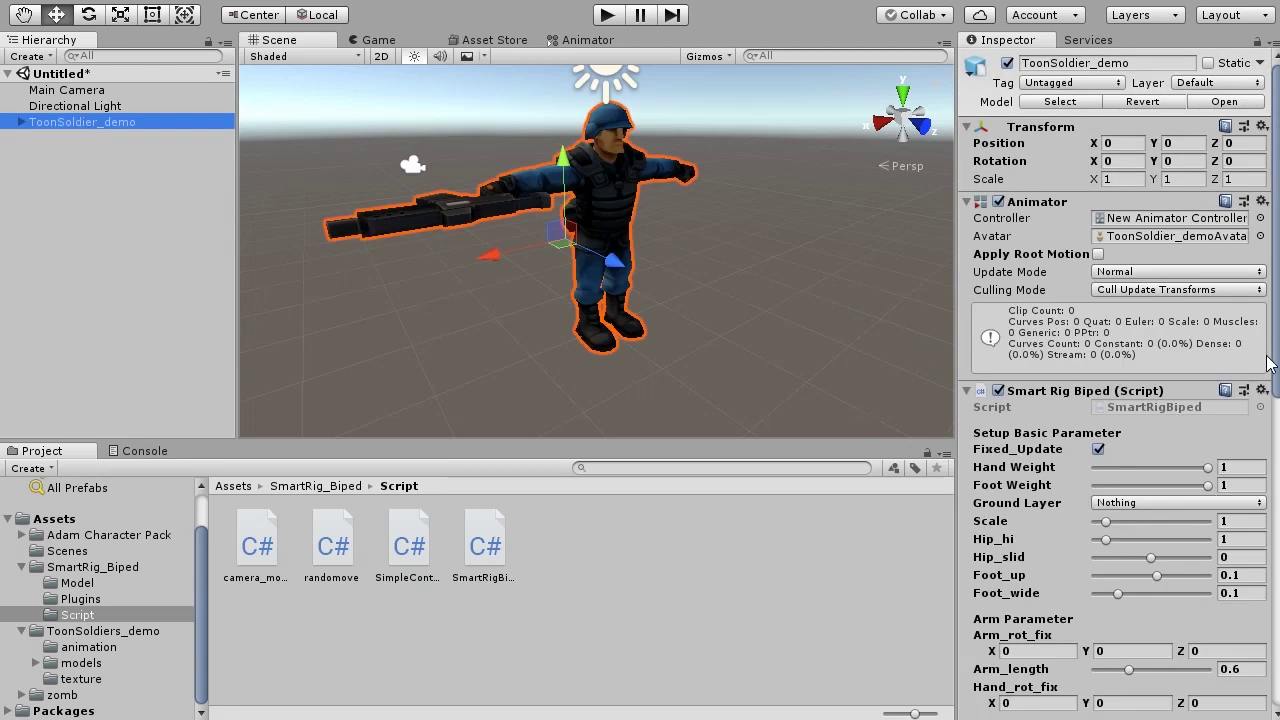
left_click_drag(1277, 365, 1277, 495)
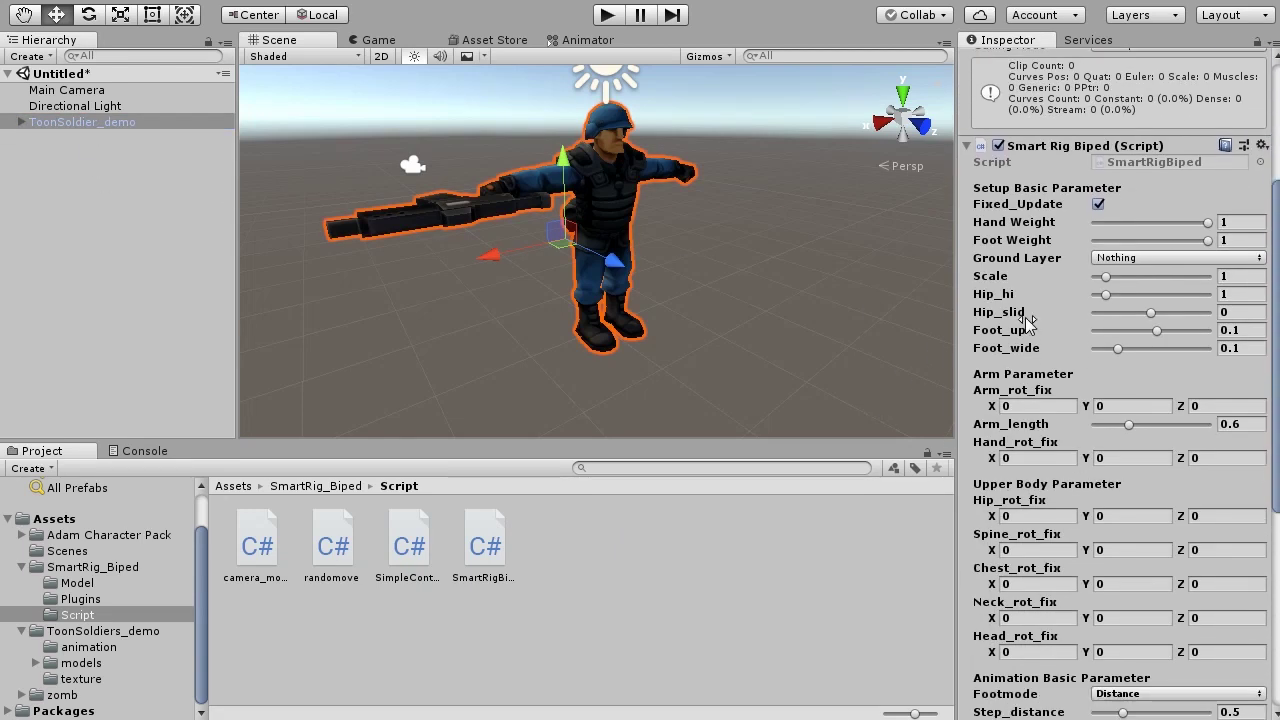
left_click(600, 16)
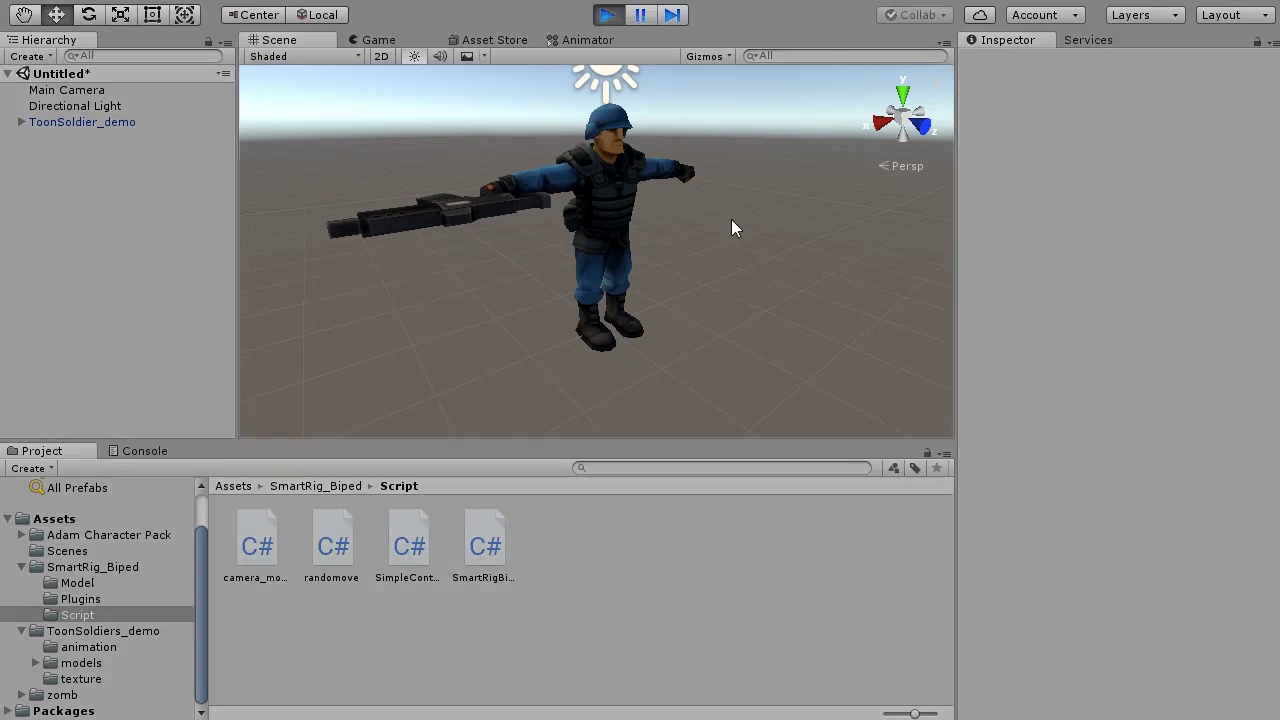
Push the soldier with the move gizmo in the Scene view to watch it step, then stop playing.
left_click(106, 120)
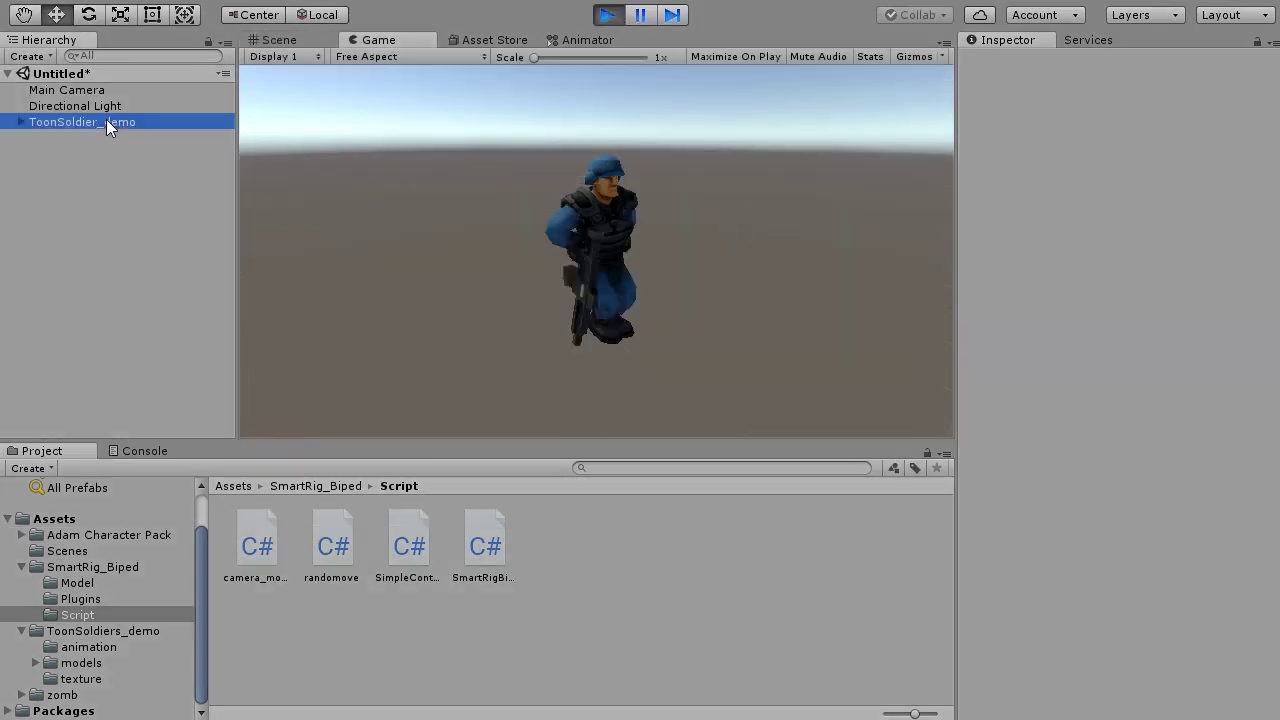
left_click(300, 40)
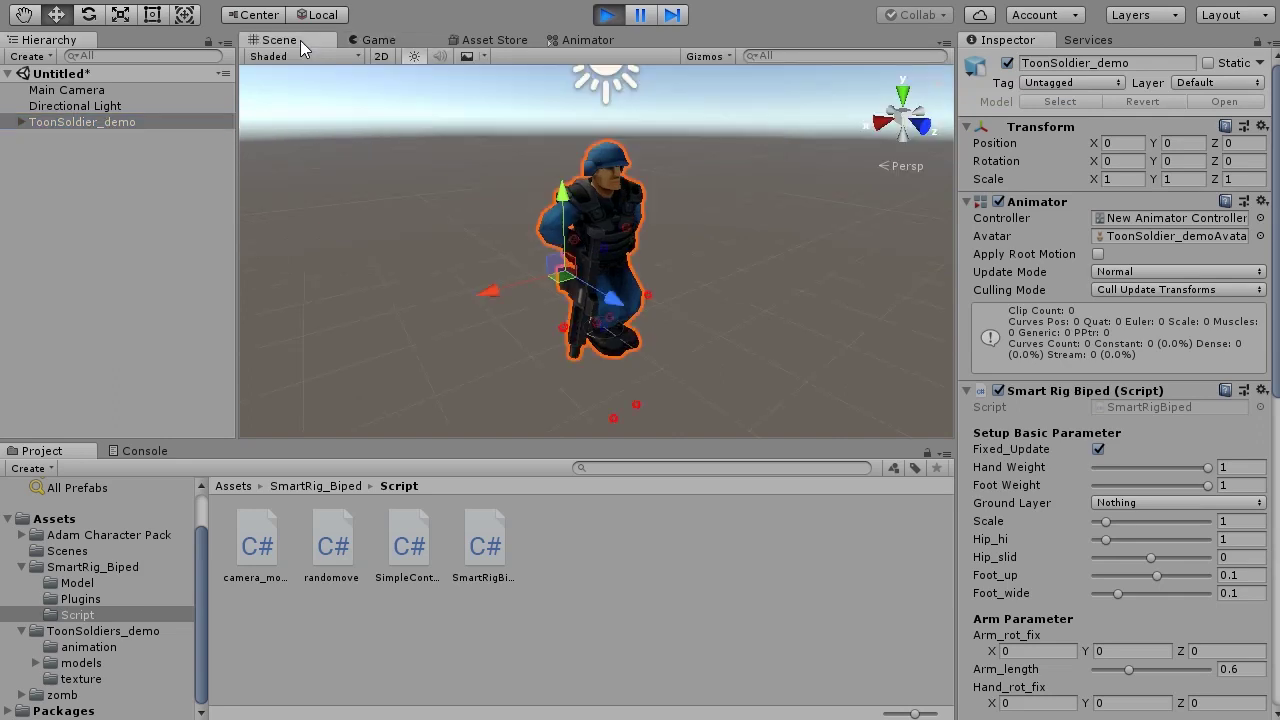
left_click(112, 123)
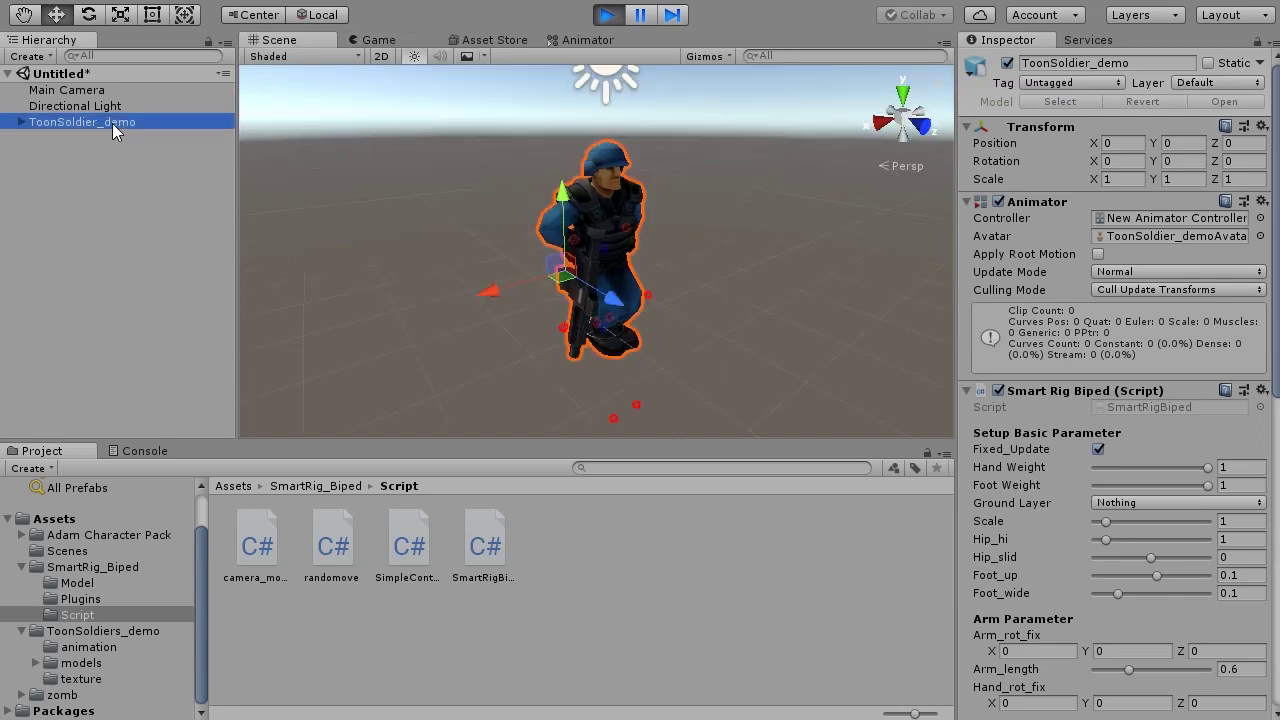
left_click(612, 300)
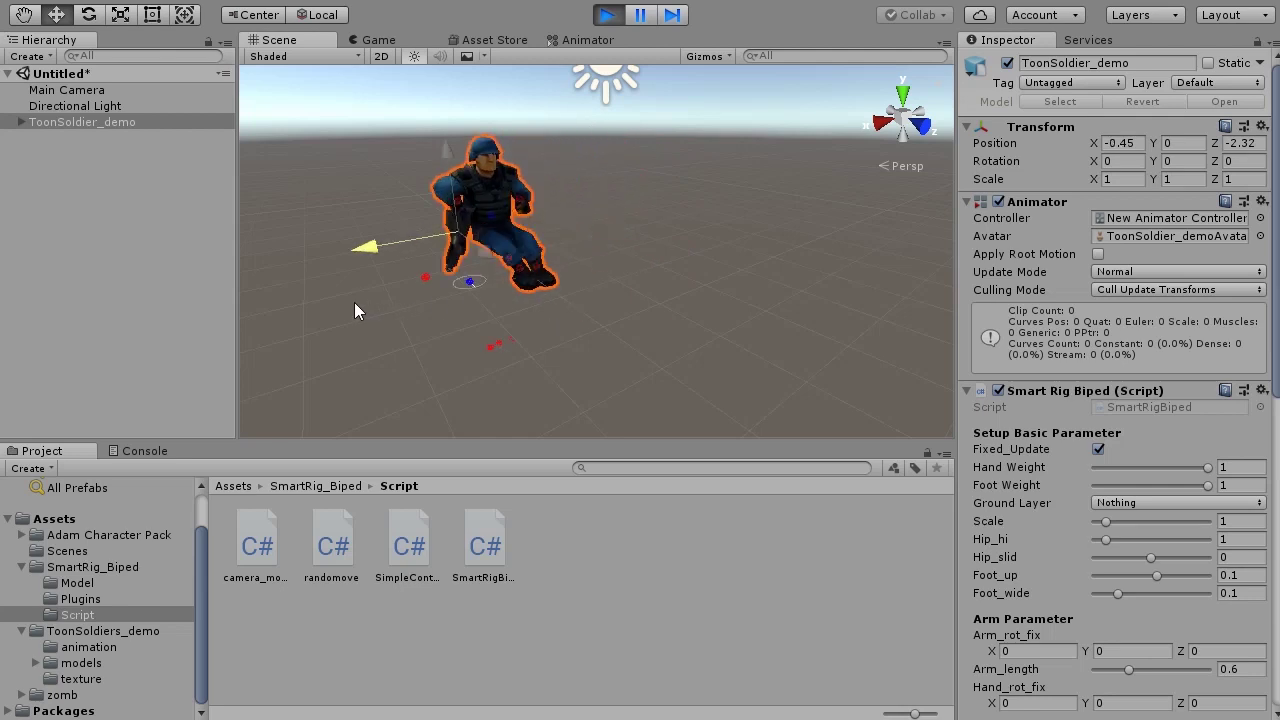
key("ctrl+p")
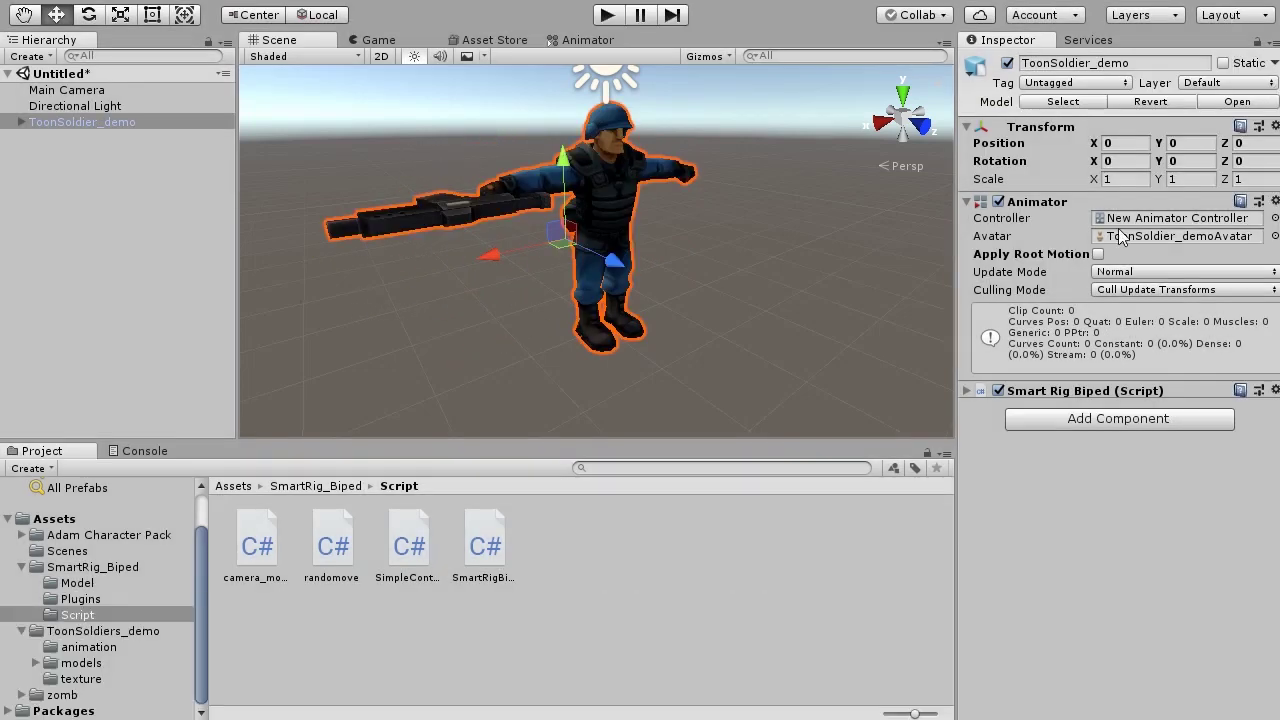
Add SimpleController to ToonSoldier_demo with Main Camera as its Cam.
left_click(114, 122)
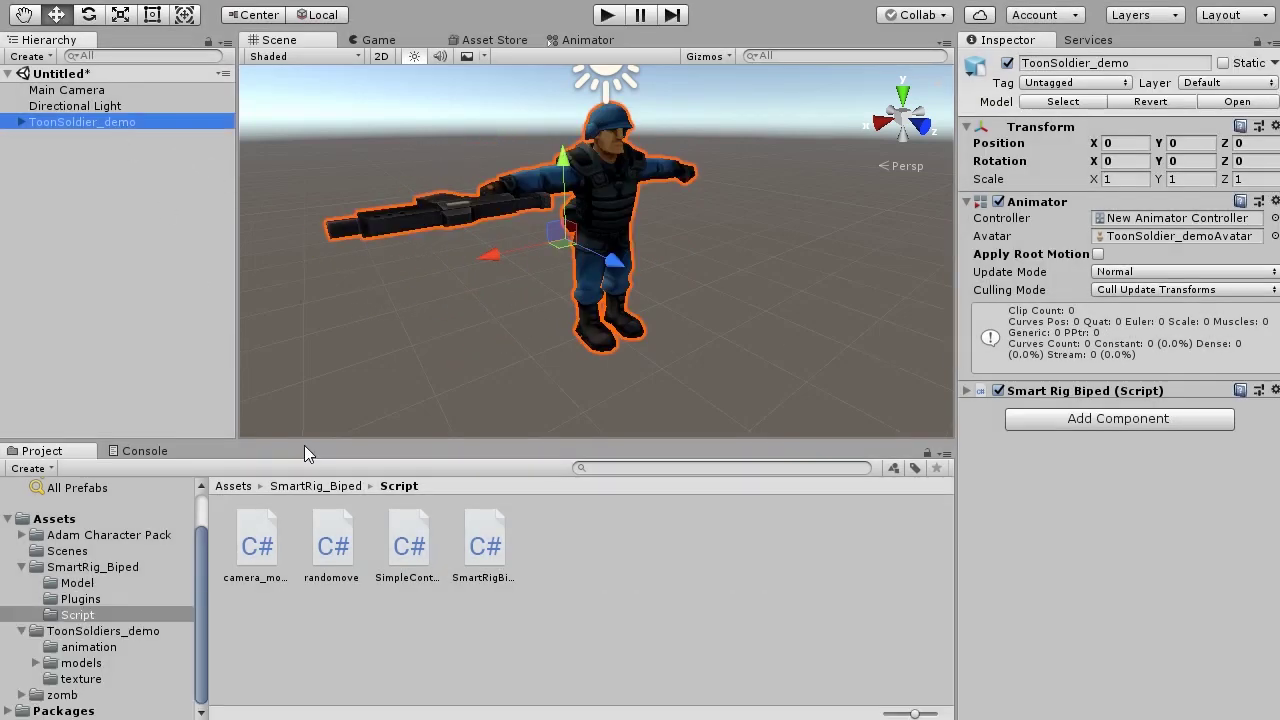
mouse_move(426, 575)
left_mouse_down()
mouse_move(1025, 410)
mouse_move(1153, 483)
left_mouse_up()
left_click_drag(85, 91, 908, 380)
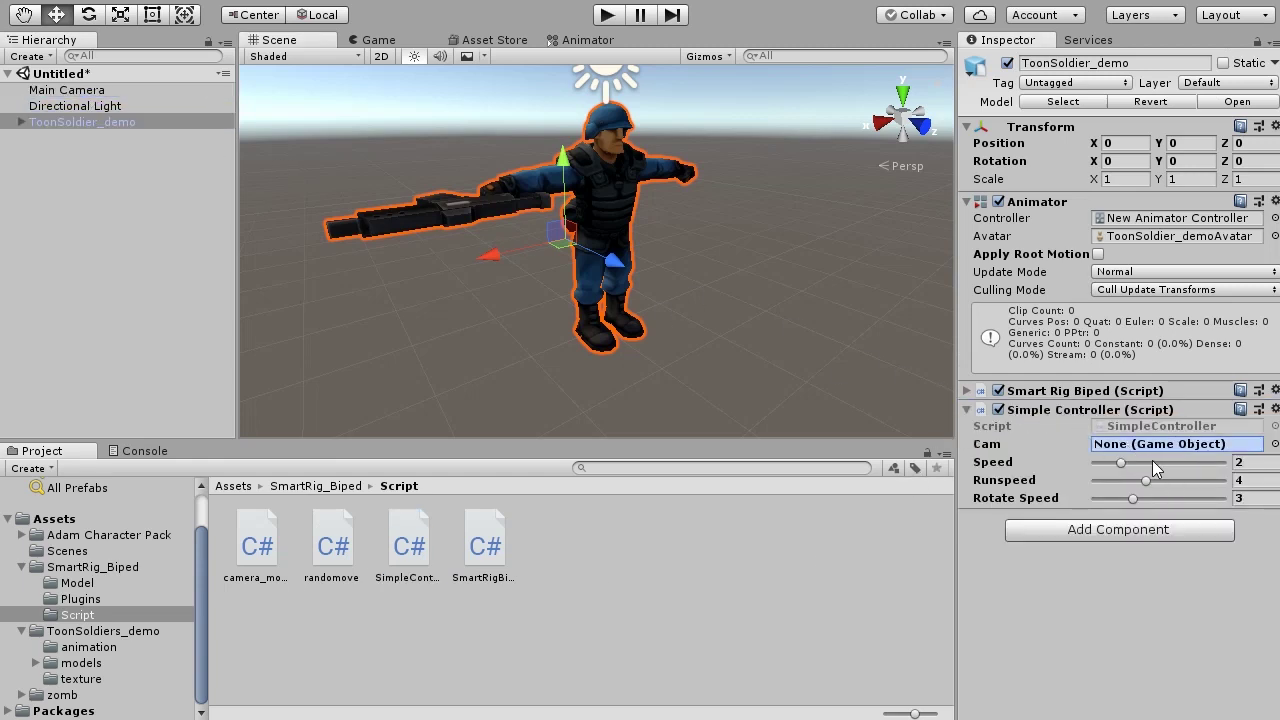
left_click_drag(1127, 444, 1129, 448)
Test-drive the soldier with WASD in Play mode, then stop playing.
left_click(609, 16)
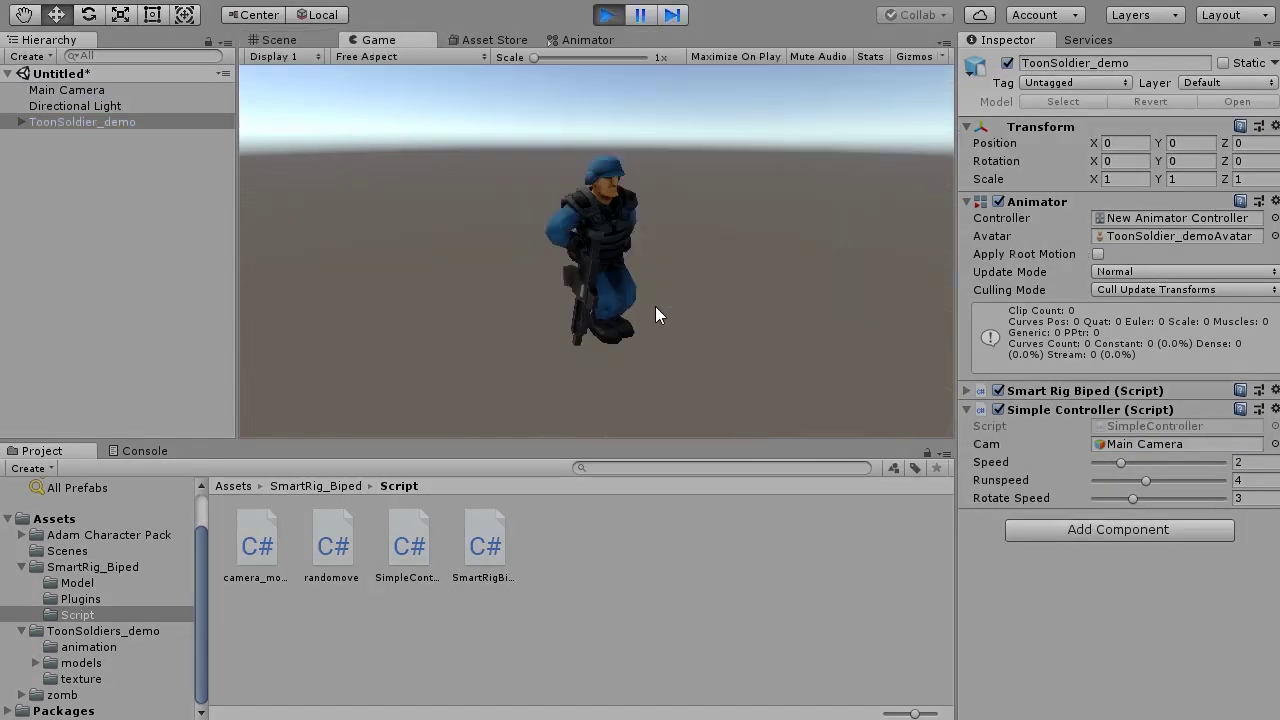
key("w")
key("a")
key("d")
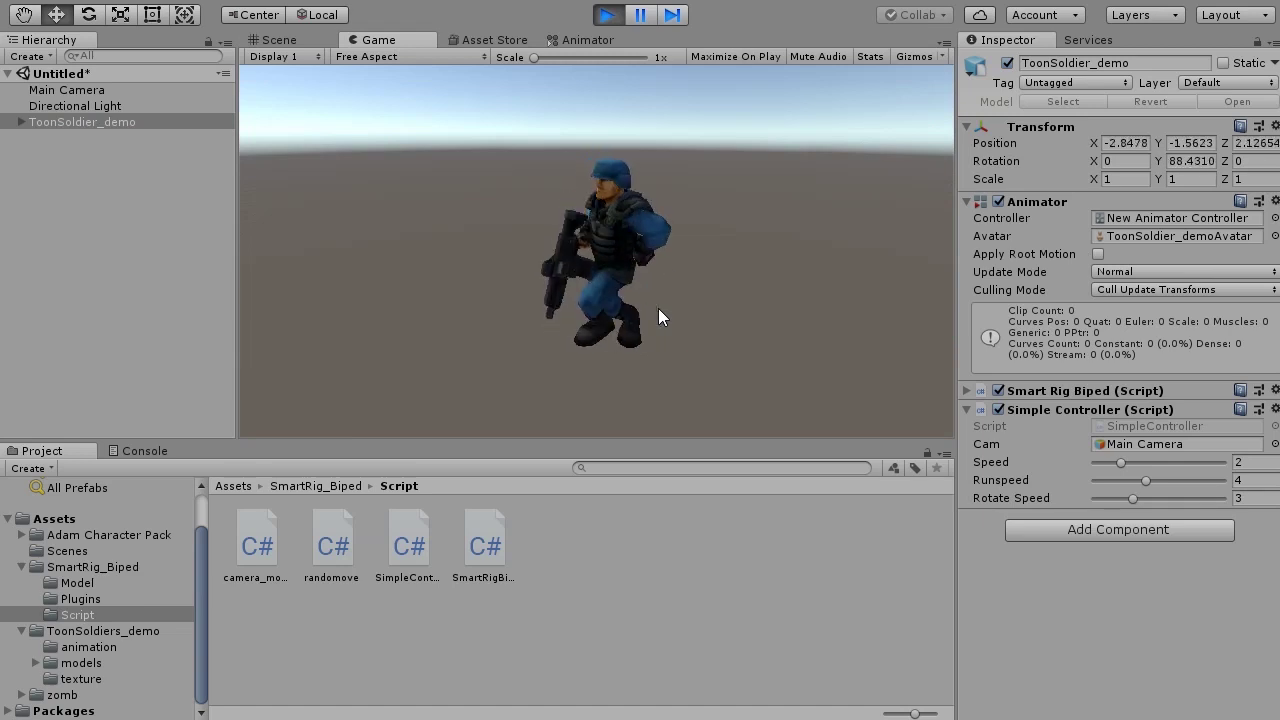
key("d")
key("a")
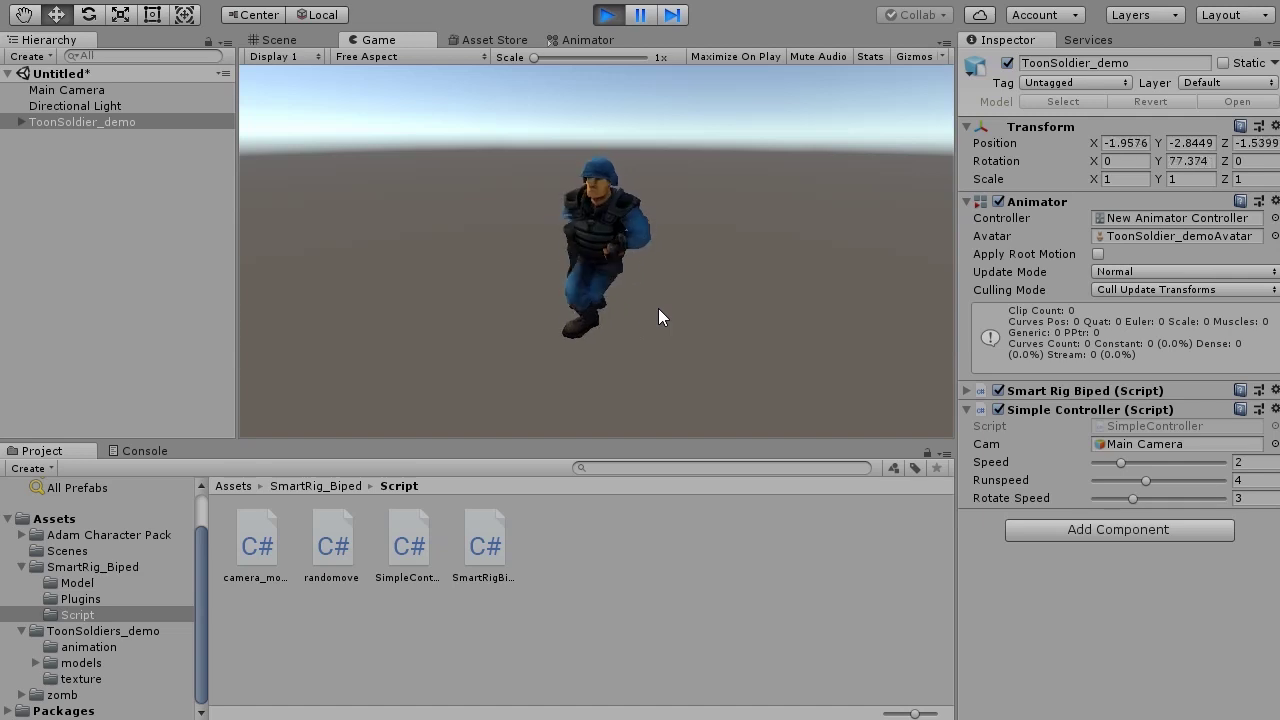
key("ctrl+p")
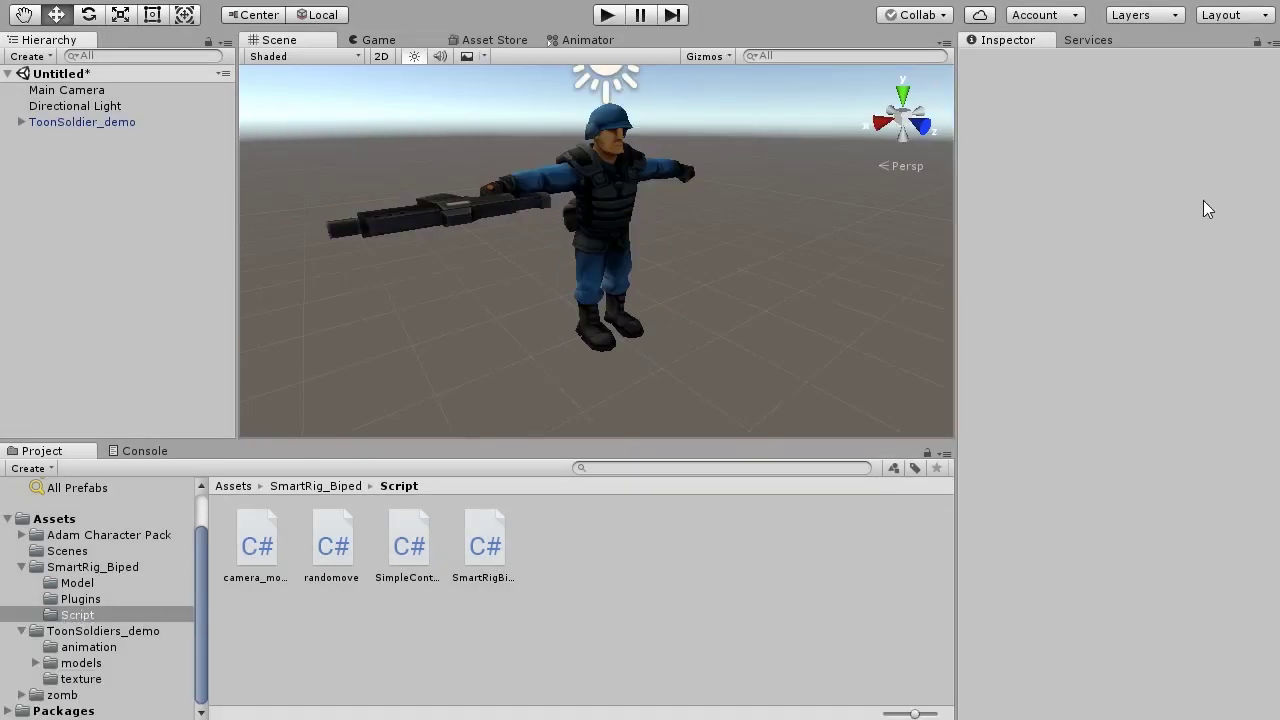
Add a Plane object to the scene.
right_click(67, 237)
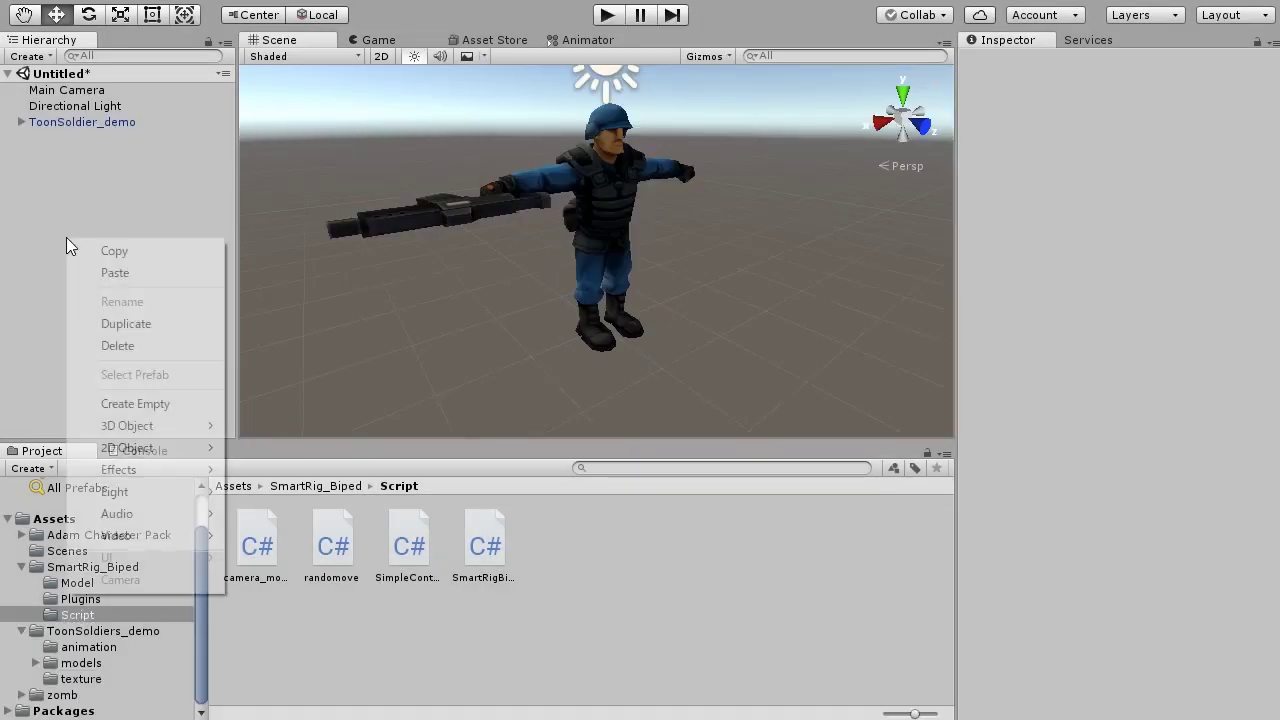
mouse_move(159, 425)
left_click(268, 511)
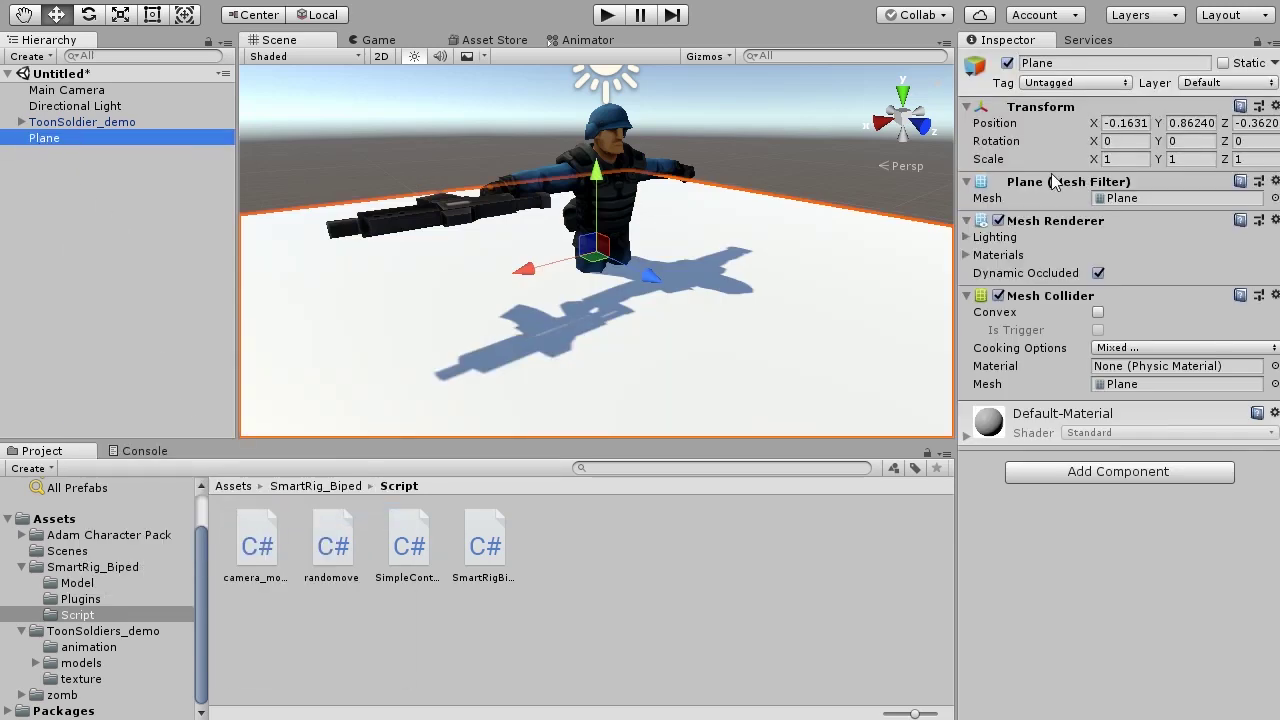
Set the Plane's Transform Position to 0, 0, 0, then select Main Camera.
left_click(1131, 123)
type("0")
key("Tab")
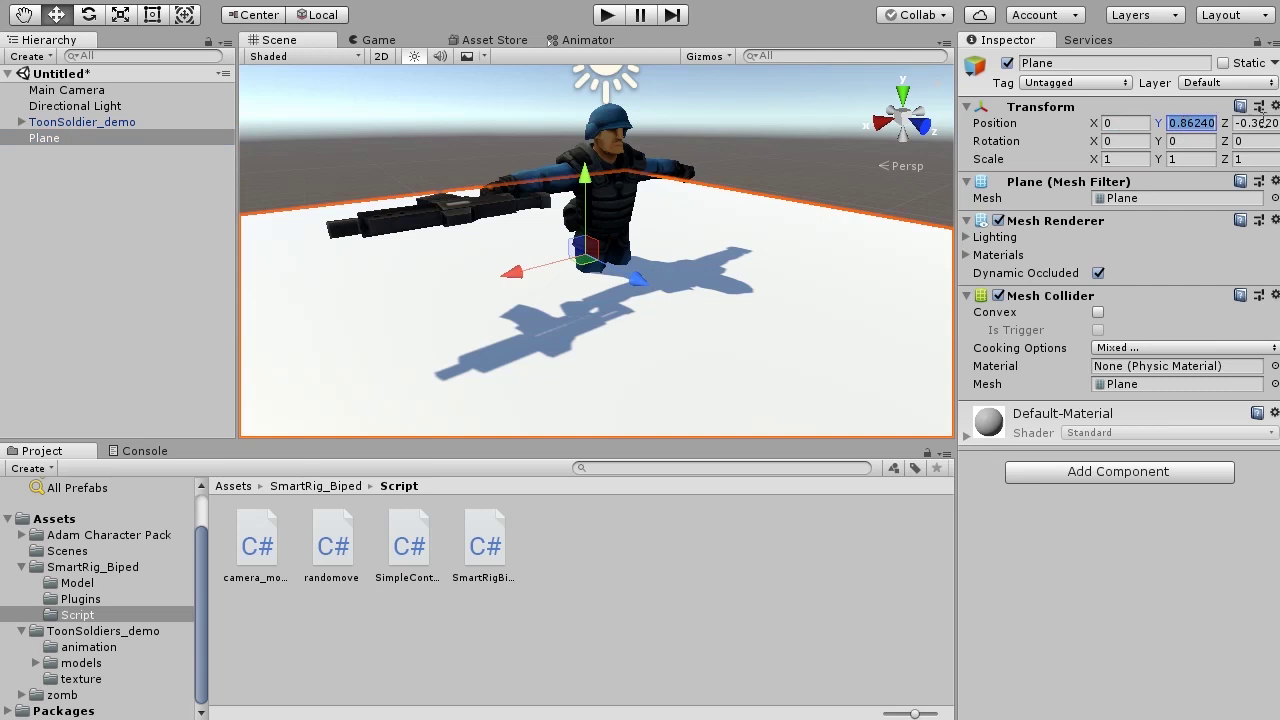
type("0")
key("Tab")
type("0")
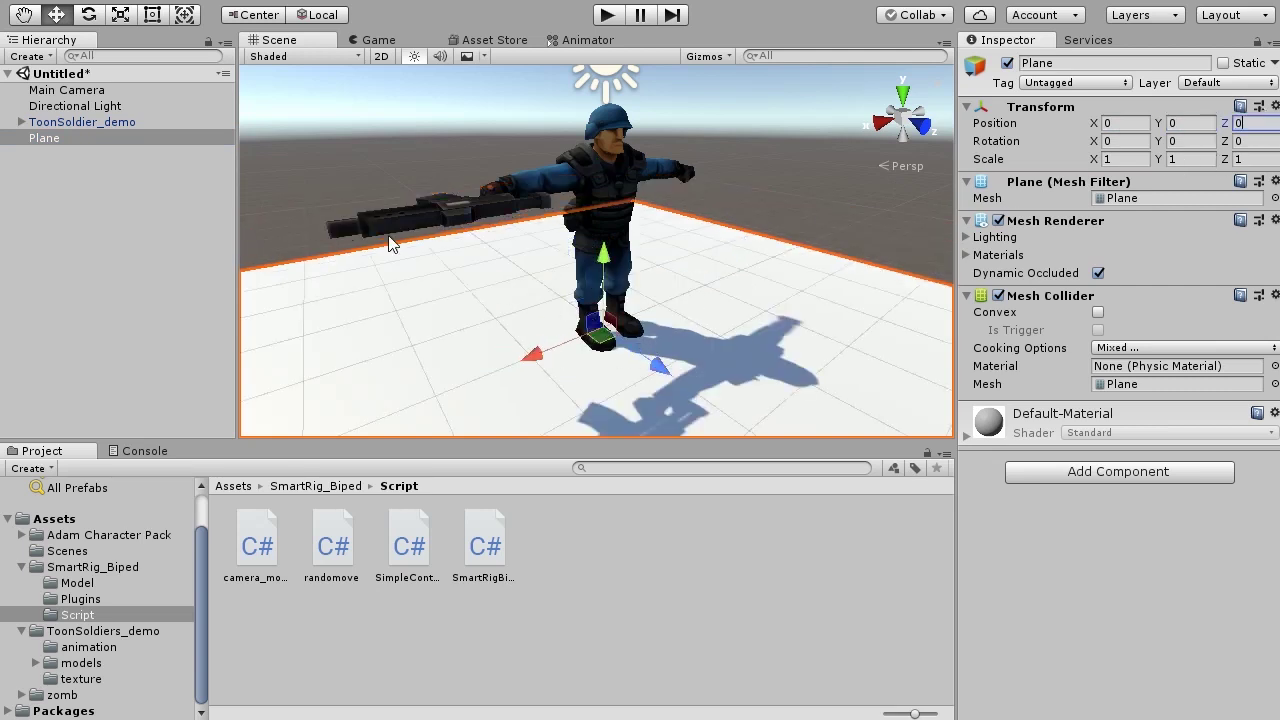
left_click(119, 331)
left_click(94, 90)
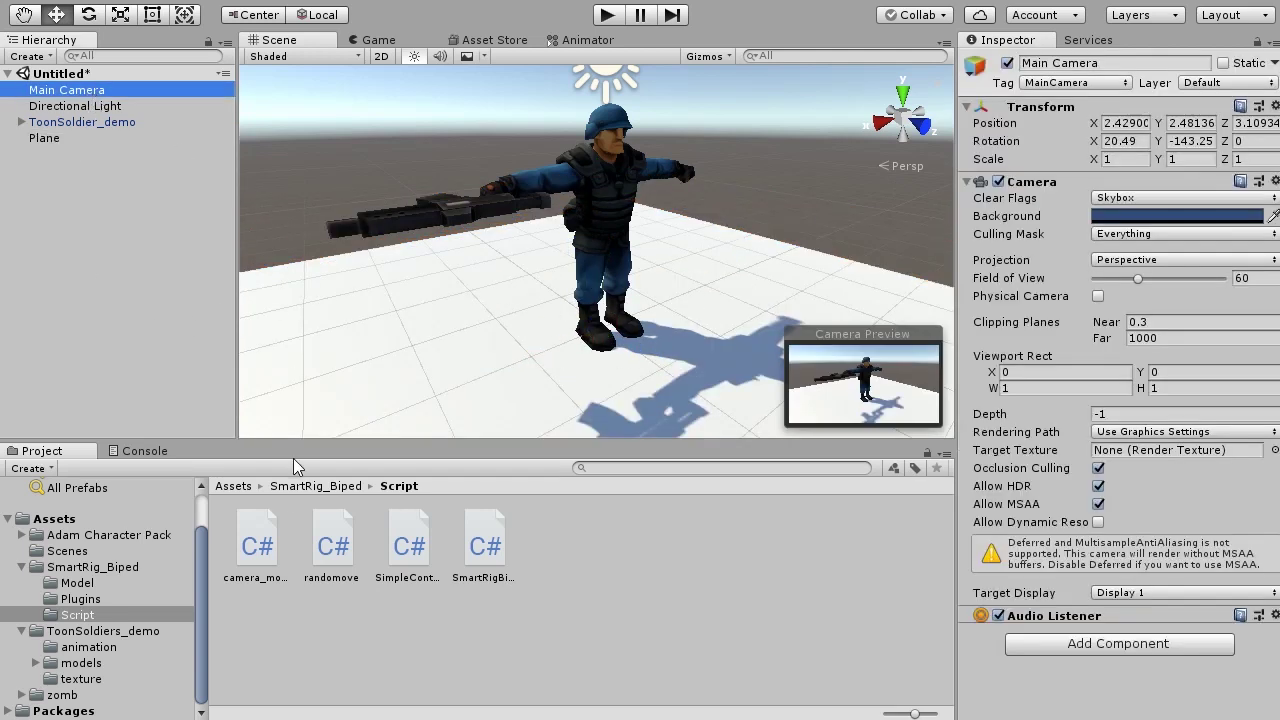
Attach camera_move to Main Camera with ToonSoldier_demo as Target Obj, and enter Play mode.
left_click_drag(258, 549, 69, 160)
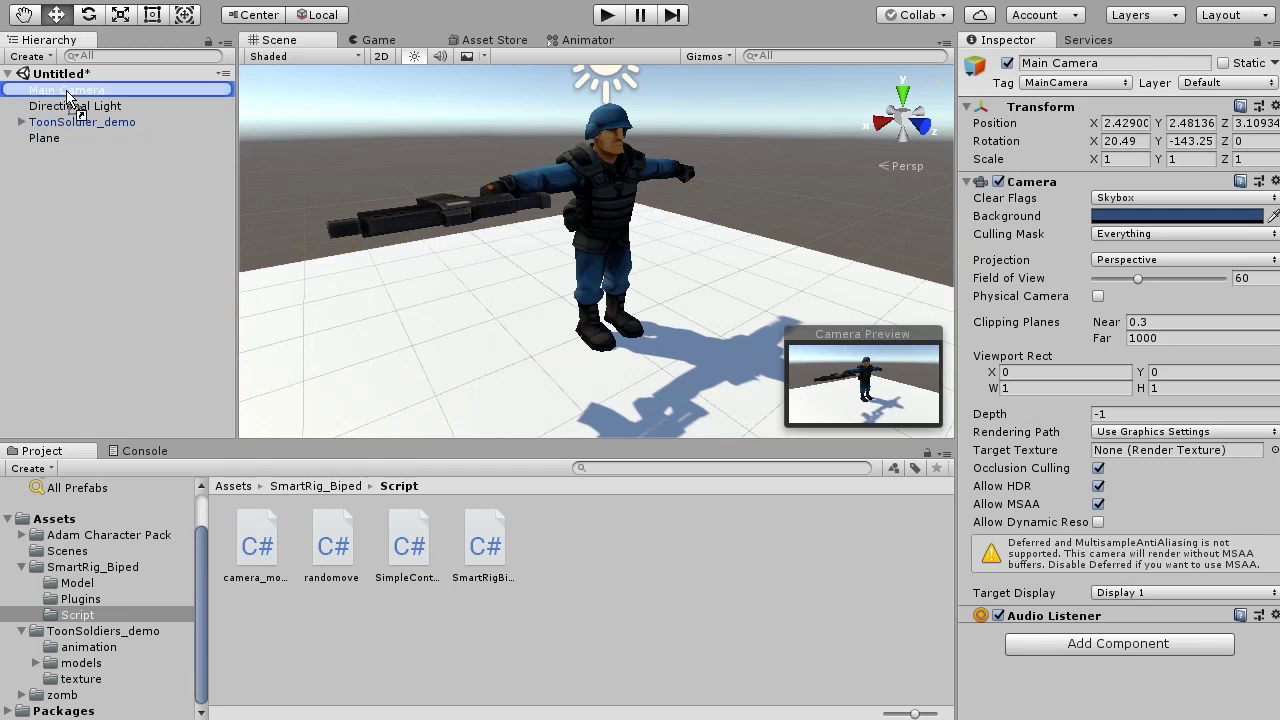
left_click_drag(66, 93, 78, 99)
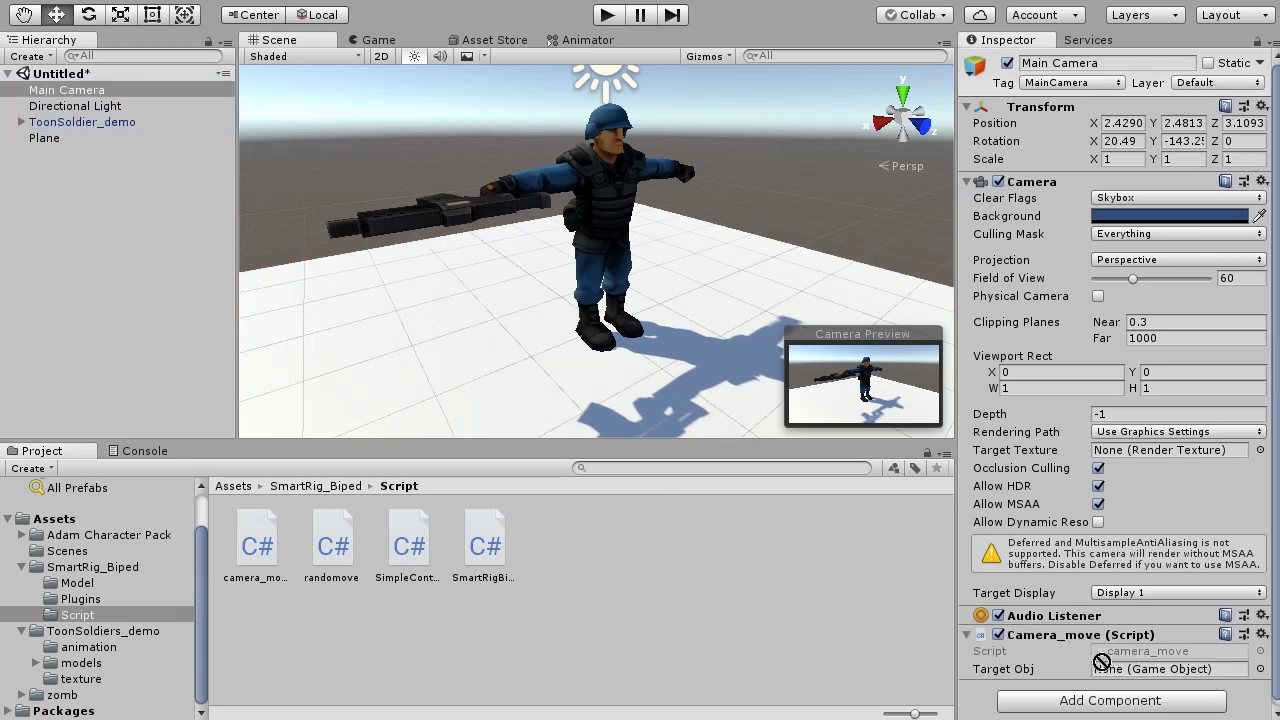
left_click_drag(96, 121, 1100, 667)
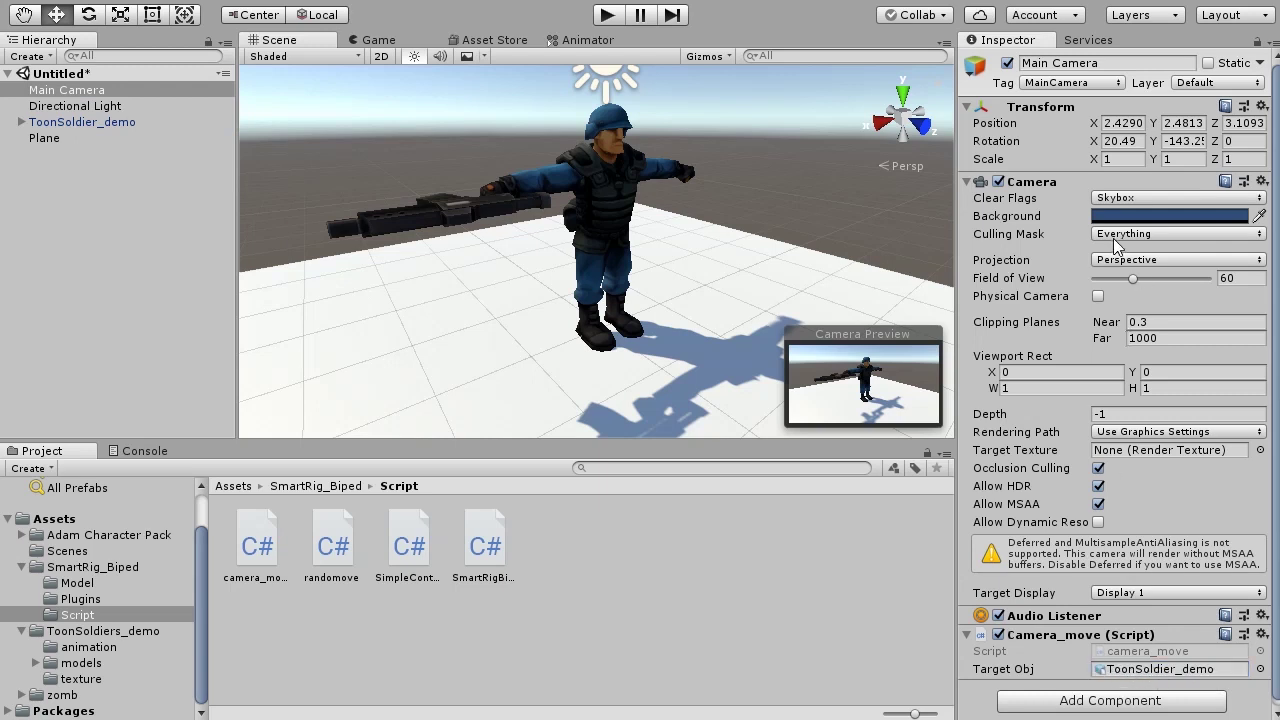
left_click(606, 15)
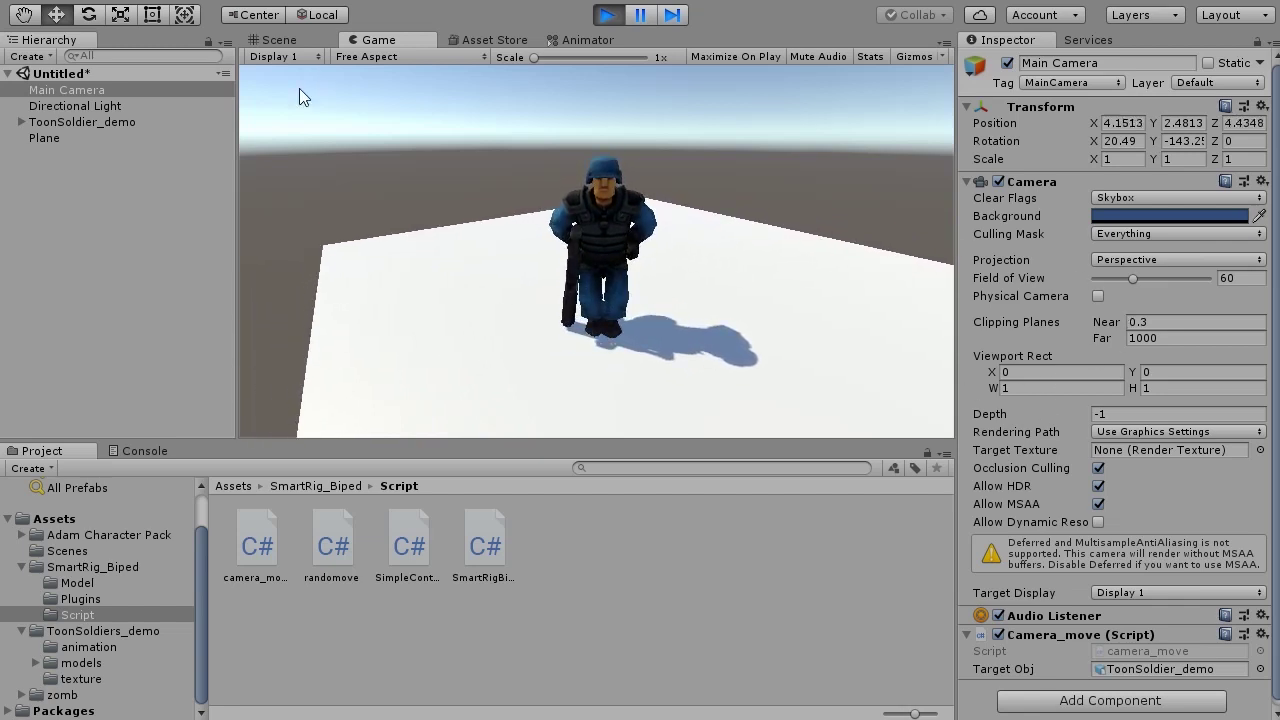
On ToonSoldier_demo's Smart Rig Biped, set Foot_up 0.15, Hip_hi 1.35, and raise Step_distance to 0.85.
left_click(100, 121)
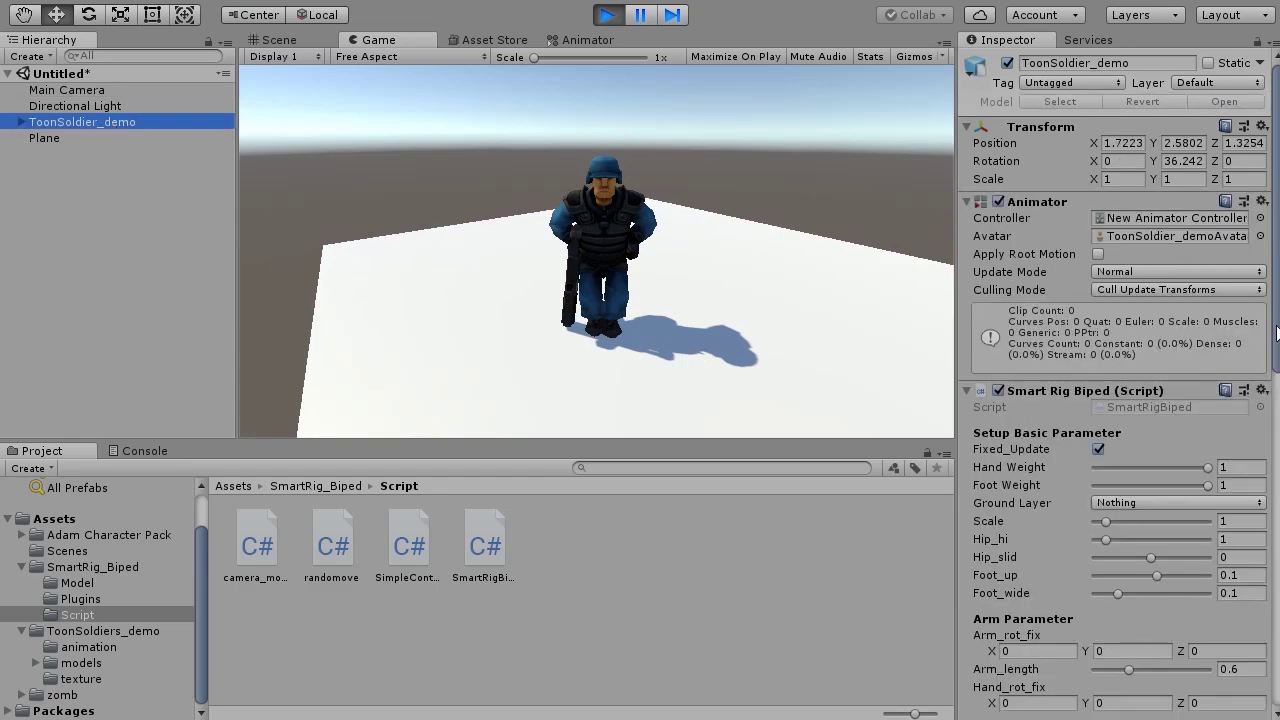
left_click_drag(1277, 333, 1277, 435)
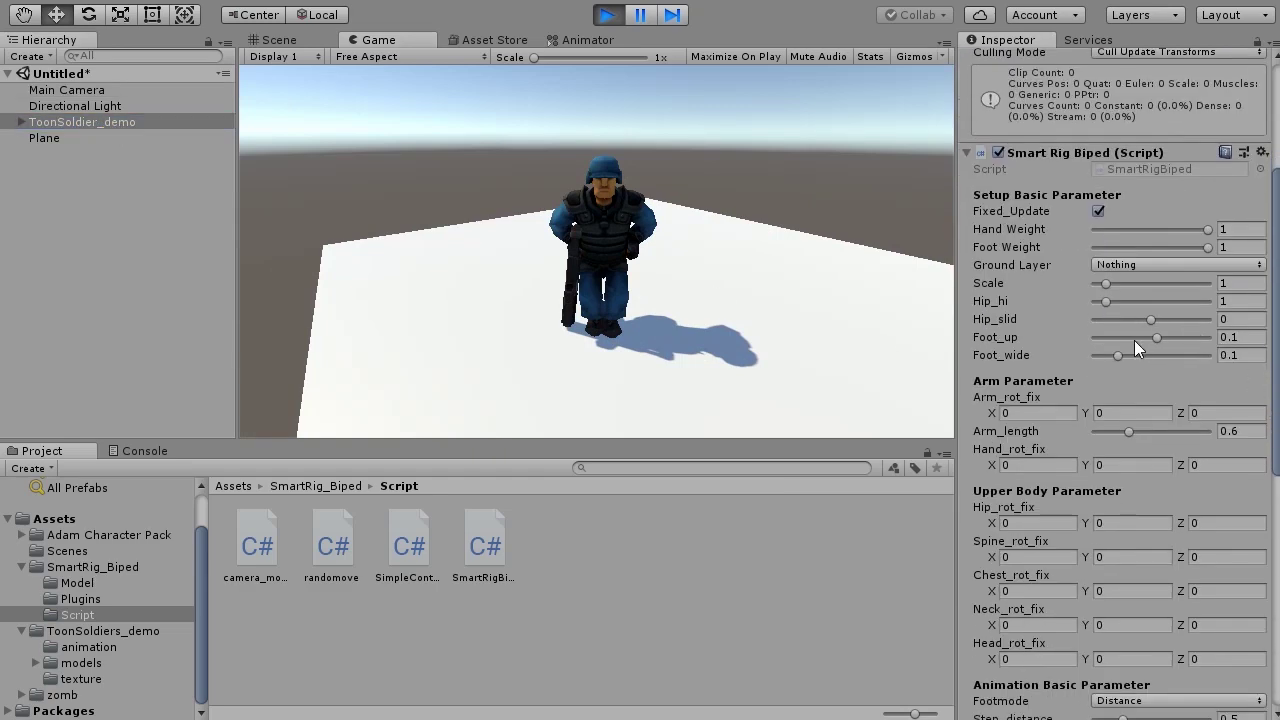
left_click_drag(1157, 338, 1160, 336)
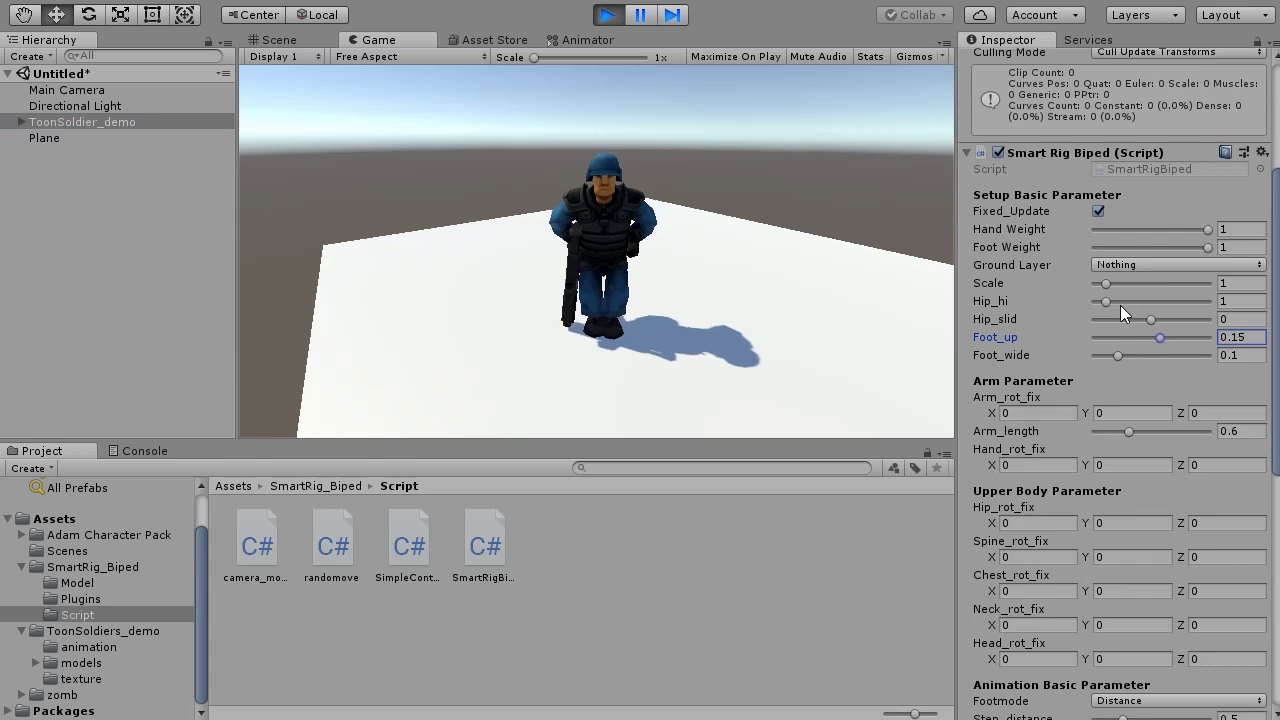
left_click_drag(1104, 298, 1109, 300)
left_click(767, 333)
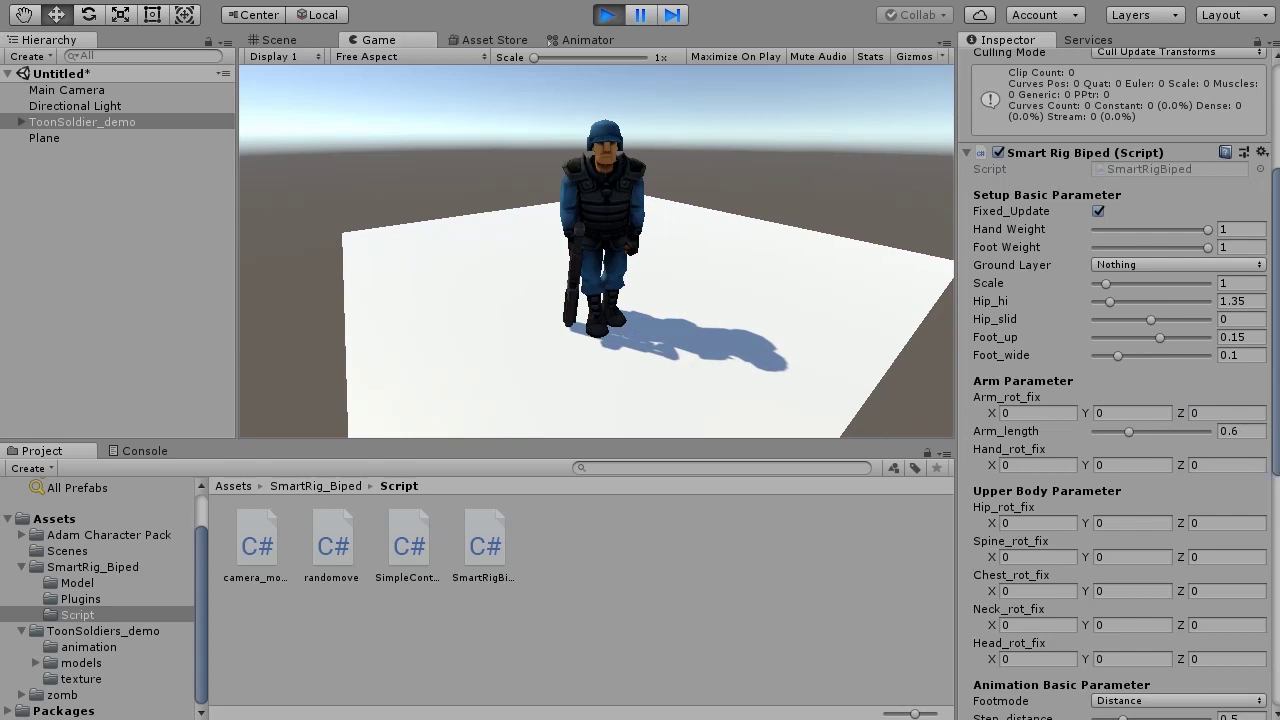
scroll(1134, 541, "down", 4)
left_click_drag(1119, 541, 1141, 546)
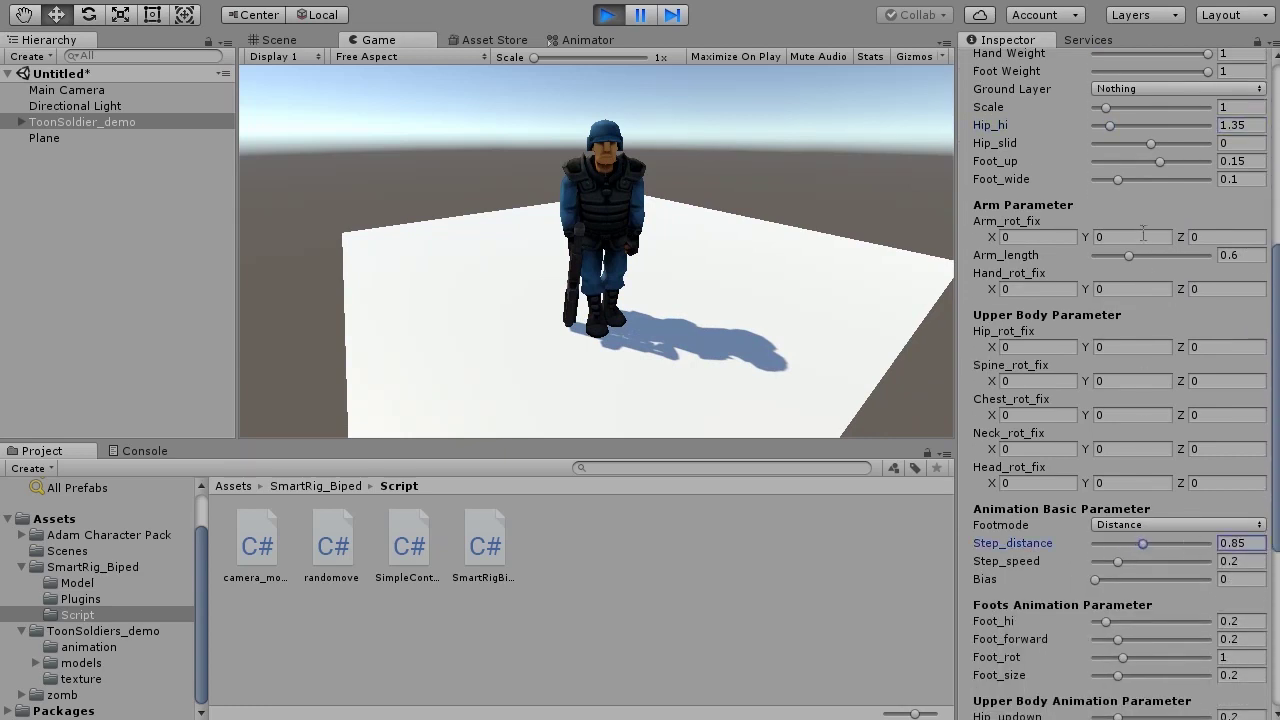
Widen Foot_wide to 0.255 and shorten Step_distance to 0.5, testing in the running game.
left_click_drag(1117, 179, 1152, 183)
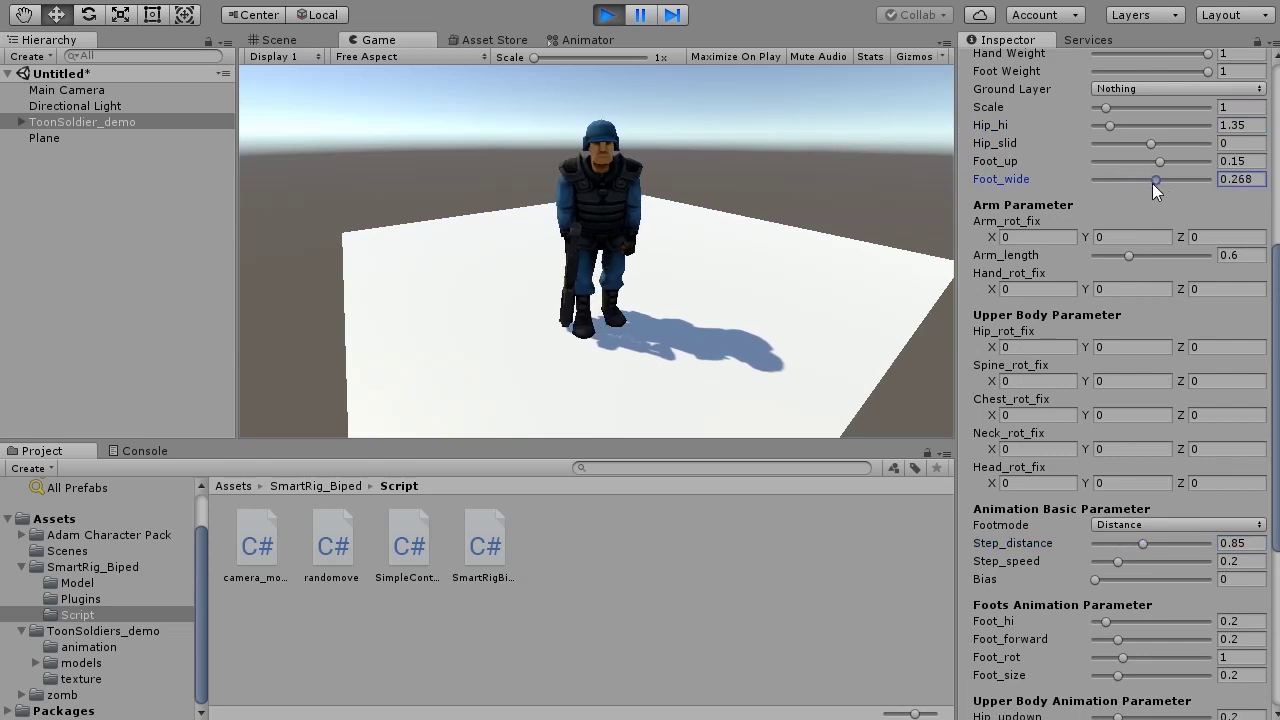
left_click(742, 352)
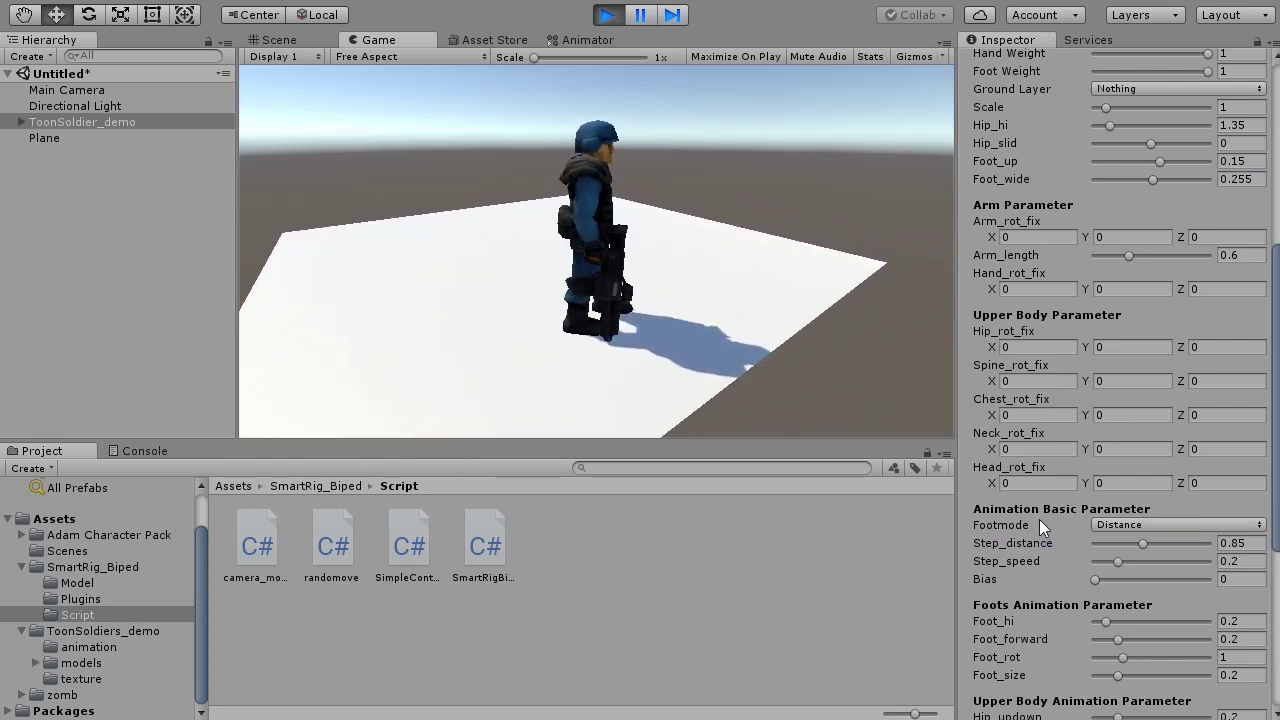
left_click_drag(1143, 544, 1131, 545)
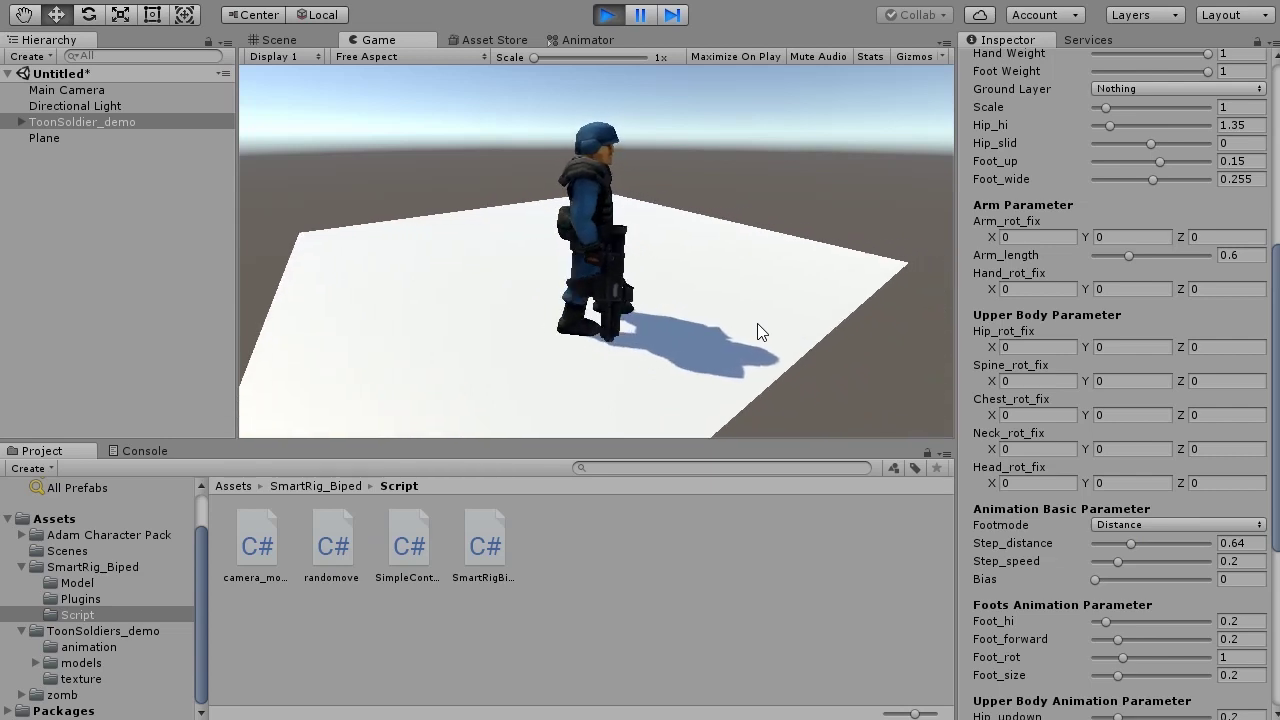
left_click_drag(1128, 542, 1122, 543)
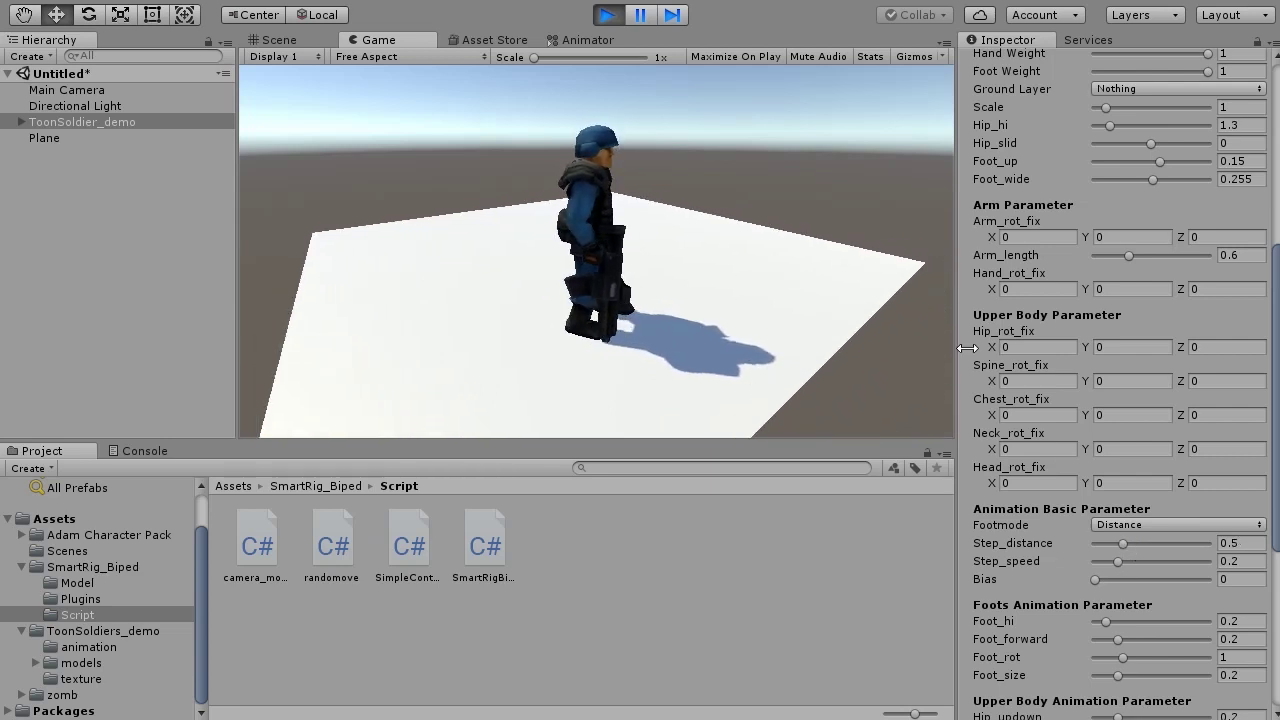
scroll(1200, 420, "down", 2)
scroll(1170, 450, "down", 3)
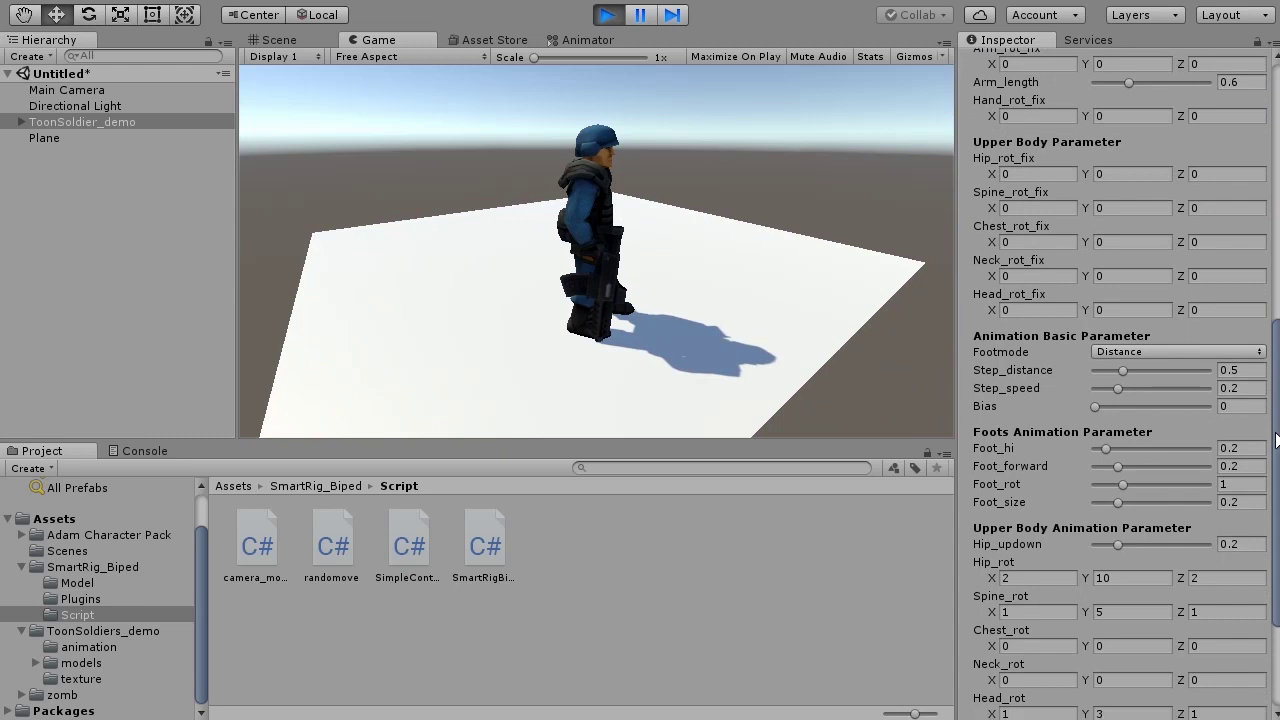
Tune the foot animation to Foot_size 0.563 and Foot_rot 1.35, testing in the running game.
left_click_drag(1120, 474, 1145, 472)
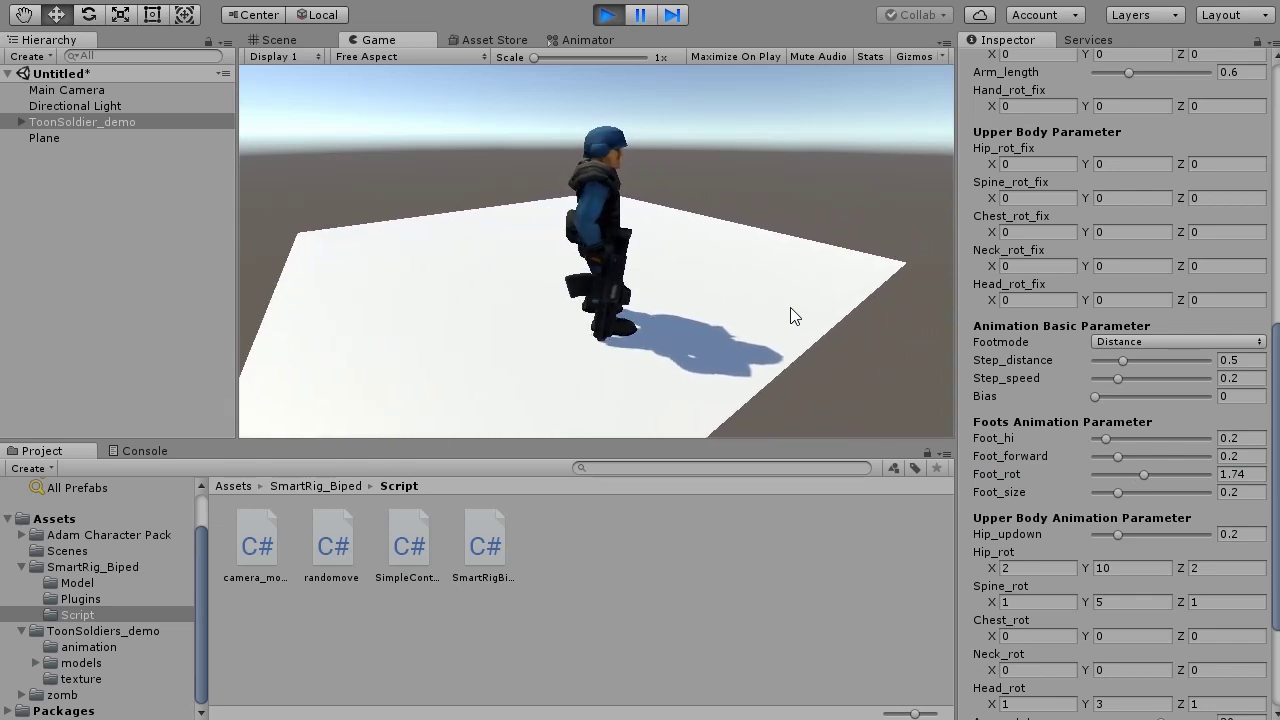
left_click_drag(1117, 492, 1141, 493)
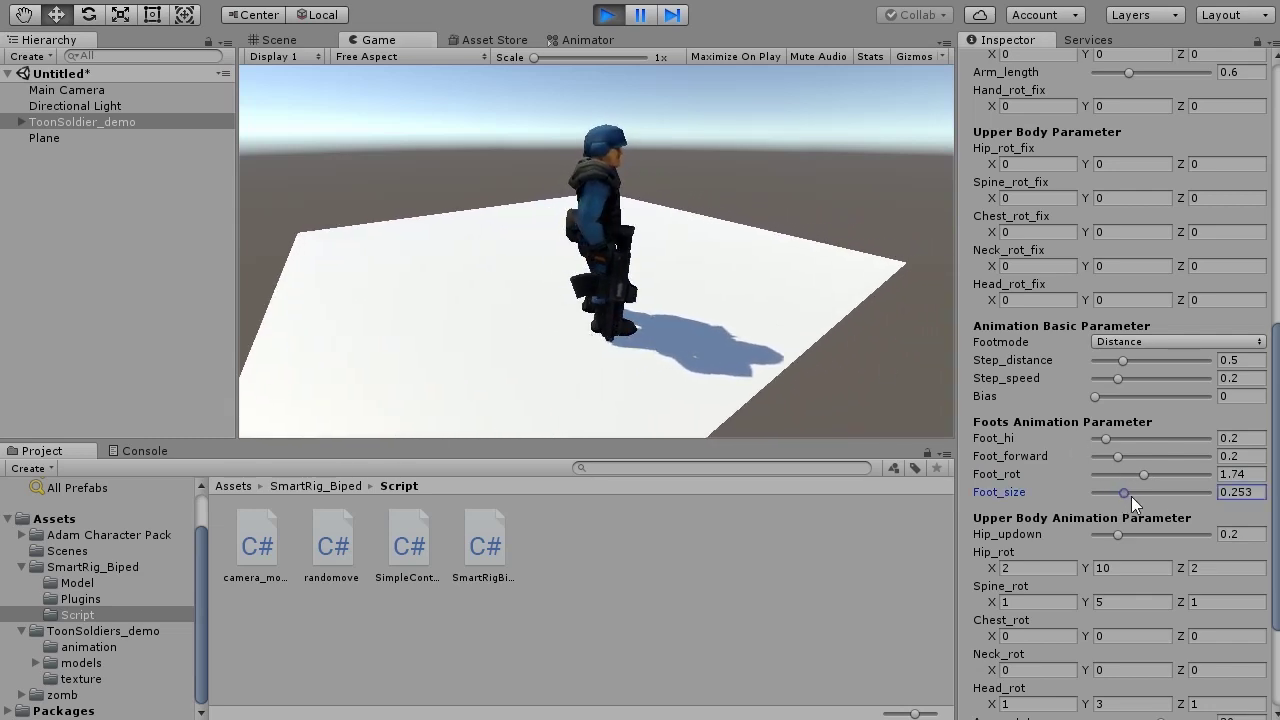
left_click(752, 330)
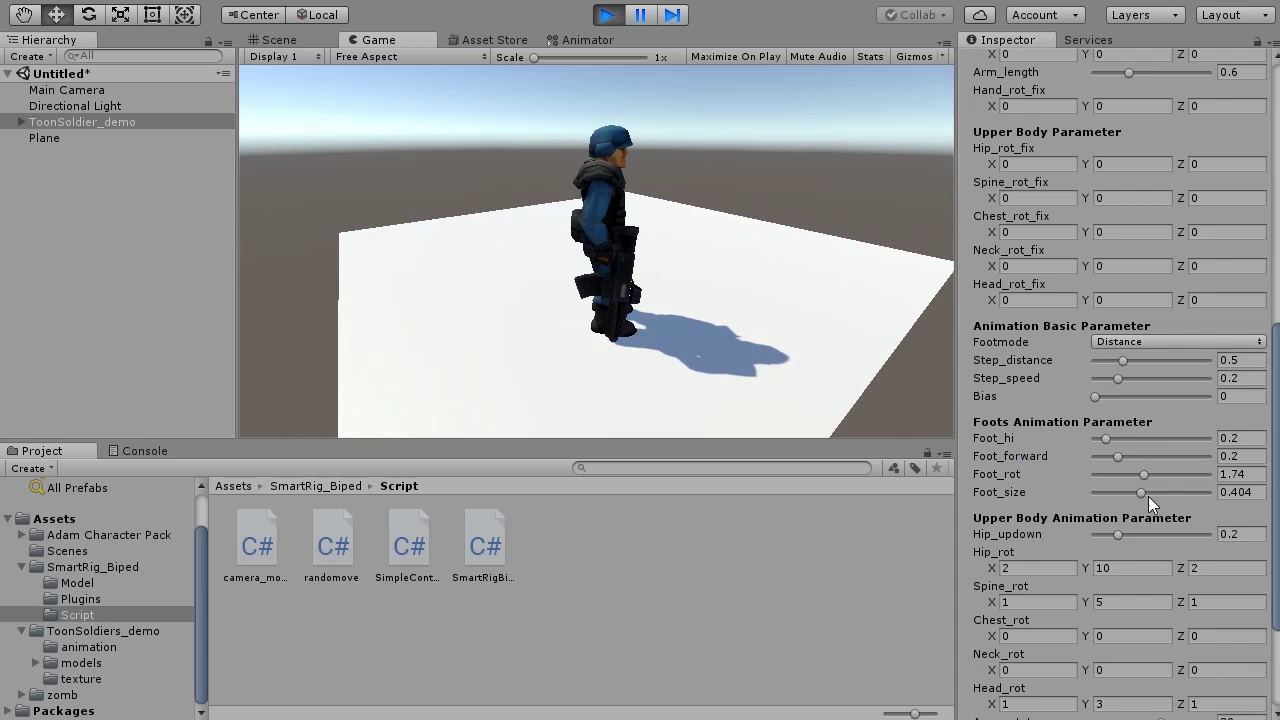
left_click_drag(1146, 495, 1159, 495)
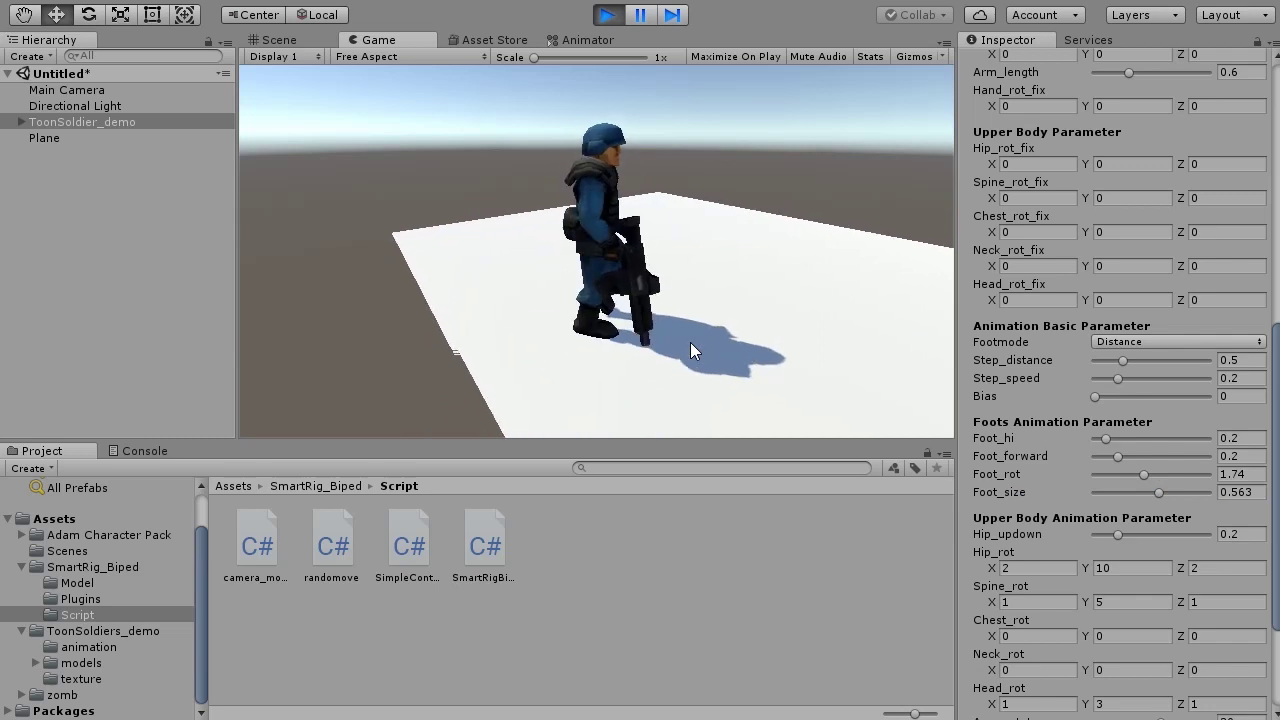
left_click_drag(1143, 474, 1132, 474)
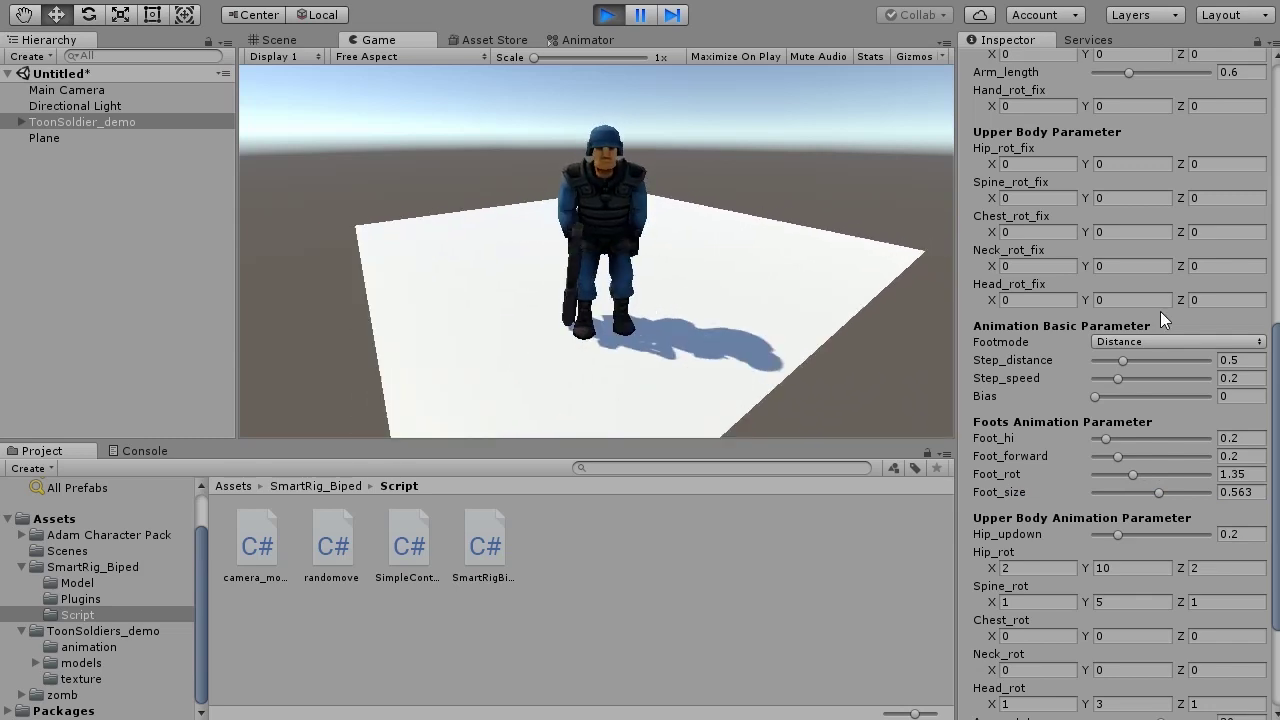
left_click_drag(1277, 408, 1260, 310)
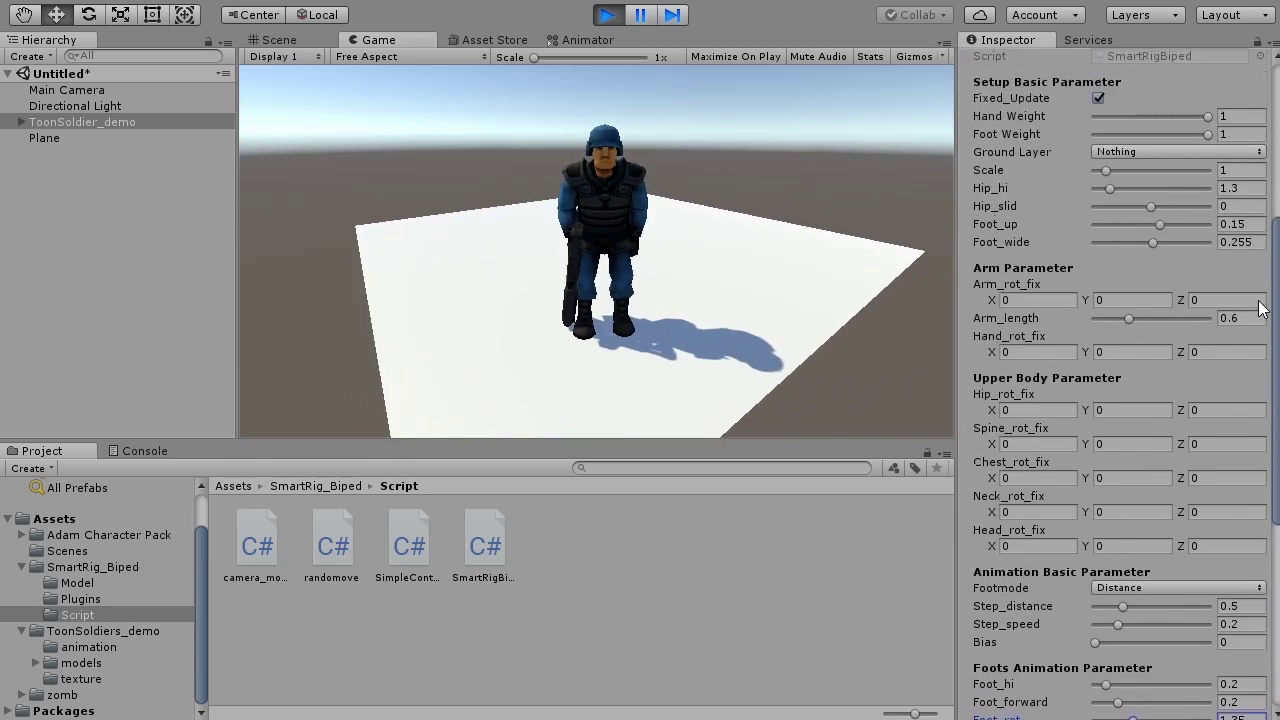
Adjust Arm_length to 0.62, then raise Hip_updown to 0.306.
left_click_drag(1136, 314, 1192, 303)
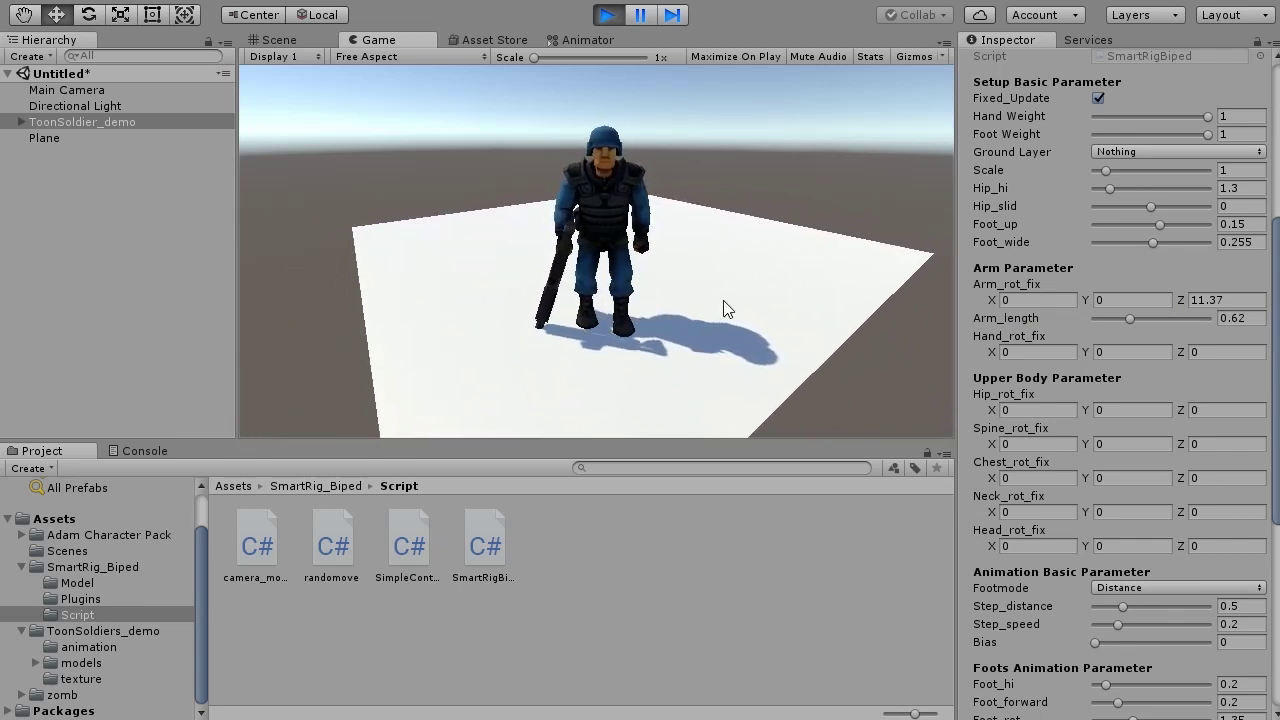
left_click_drag(1276, 357, 1268, 556)
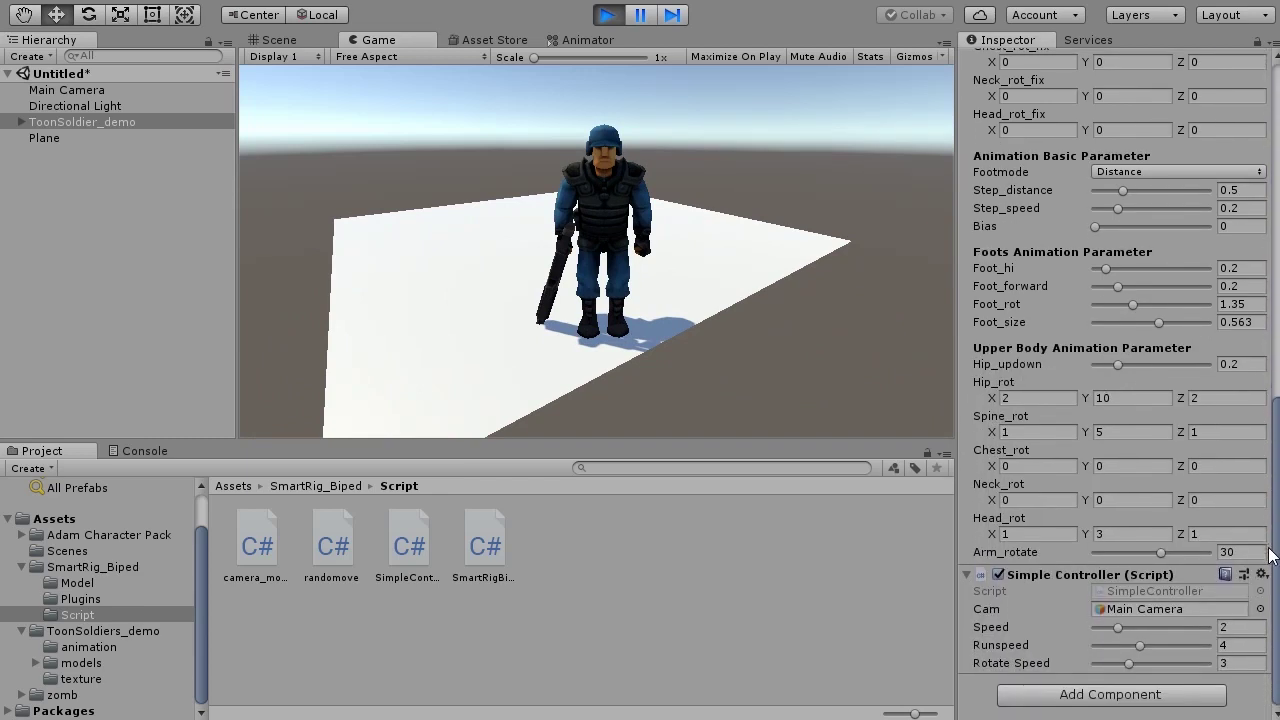
left_click_drag(1119, 362, 1131, 363)
Set Hip_rot Y to 14.68 and walk the soldier around the plane with the arrow keys.
left_click_drag(1088, 398, 1185, 404)
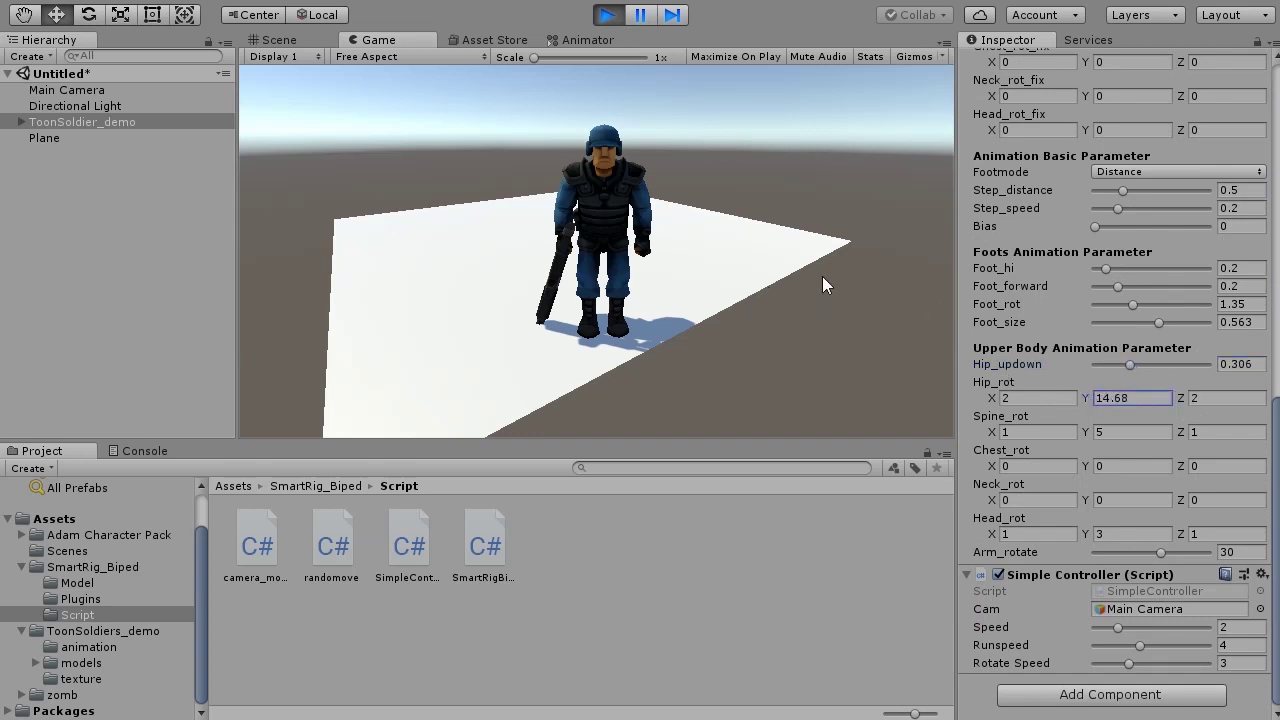
left_click(730, 263)
key("Right")
key("Up")
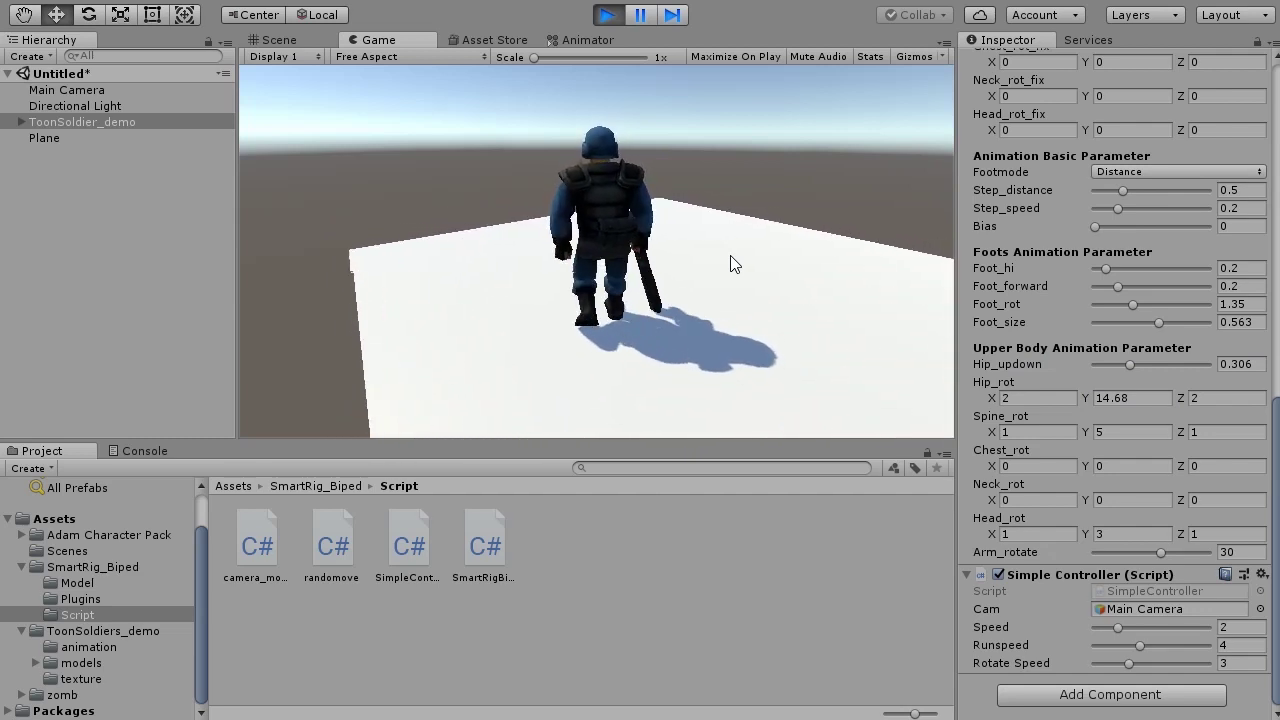
key("Down")
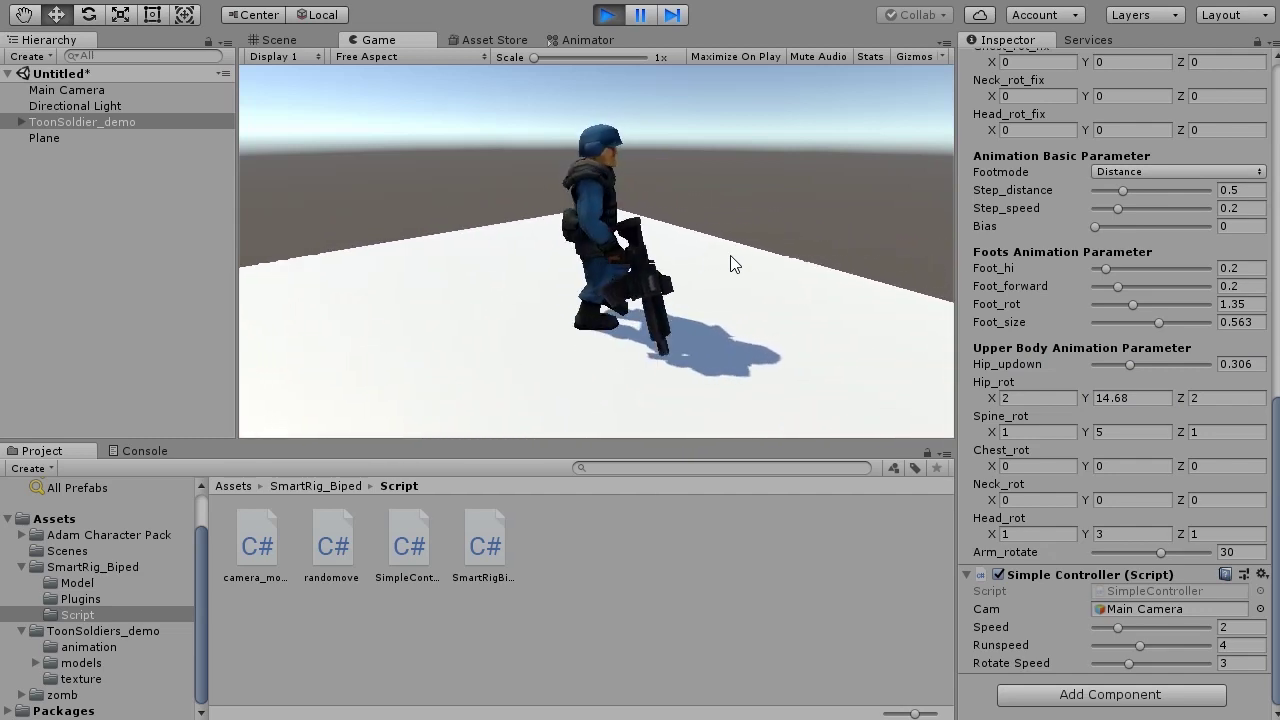
key("Left")
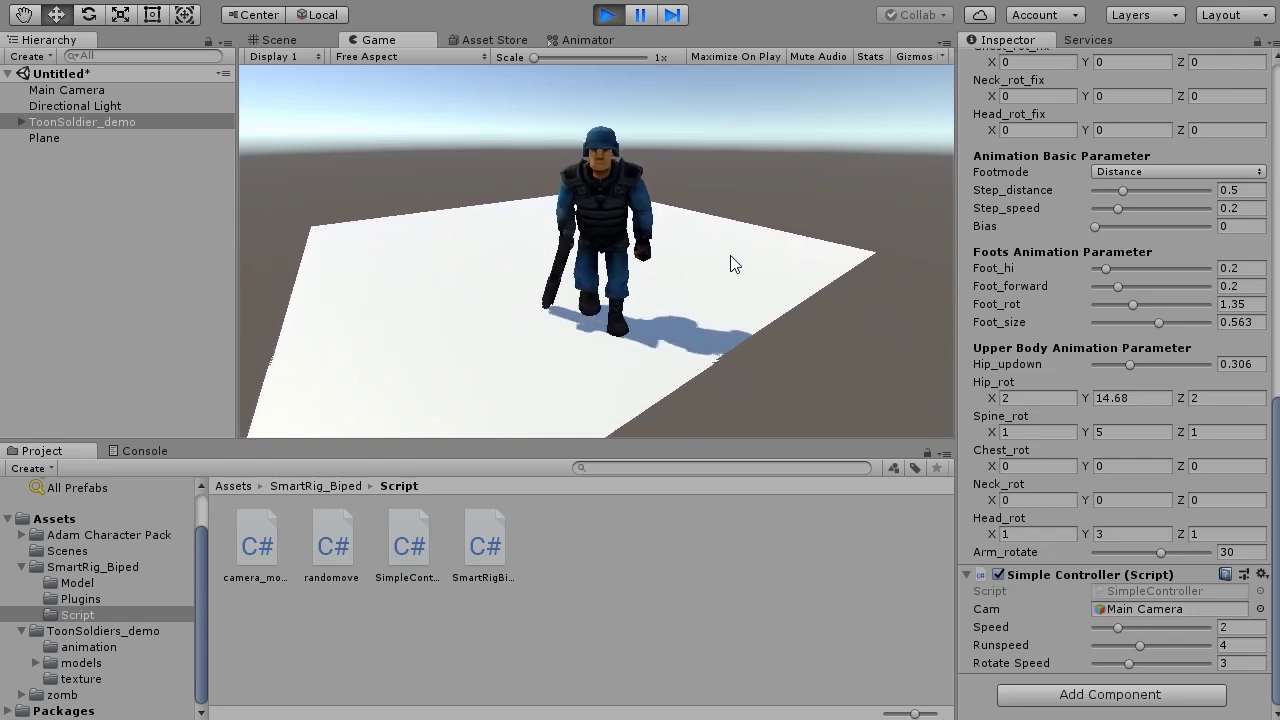
key("Up")
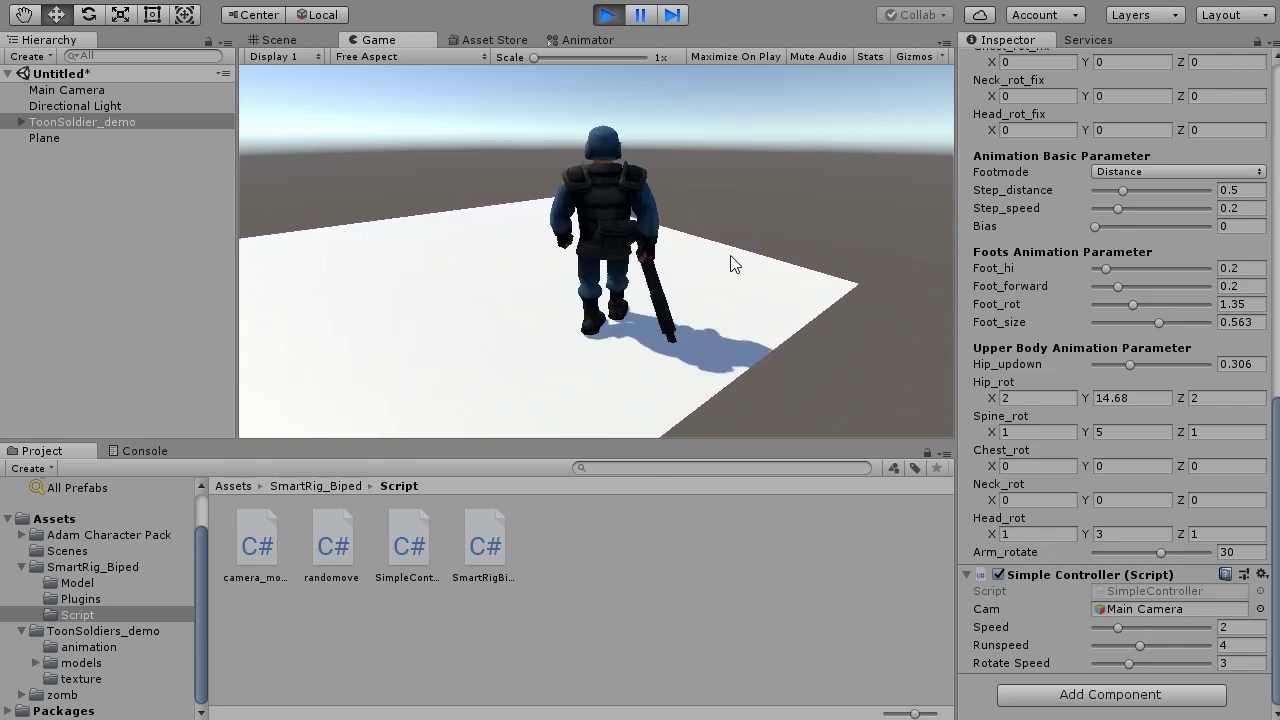